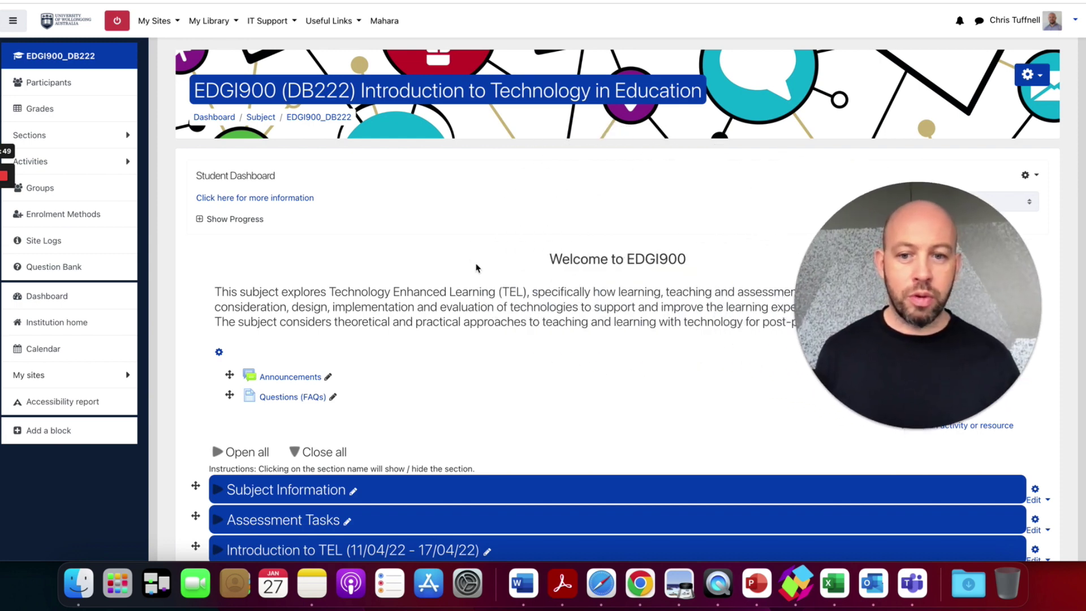
Expand the Learning & TEL topic and scroll down to its embedded 'Topic 1 - Learning & TEL' video.
{"action": "scroll", "coordinate": [472, 263], "scroll_direction": "down", "scroll_amount": 6}
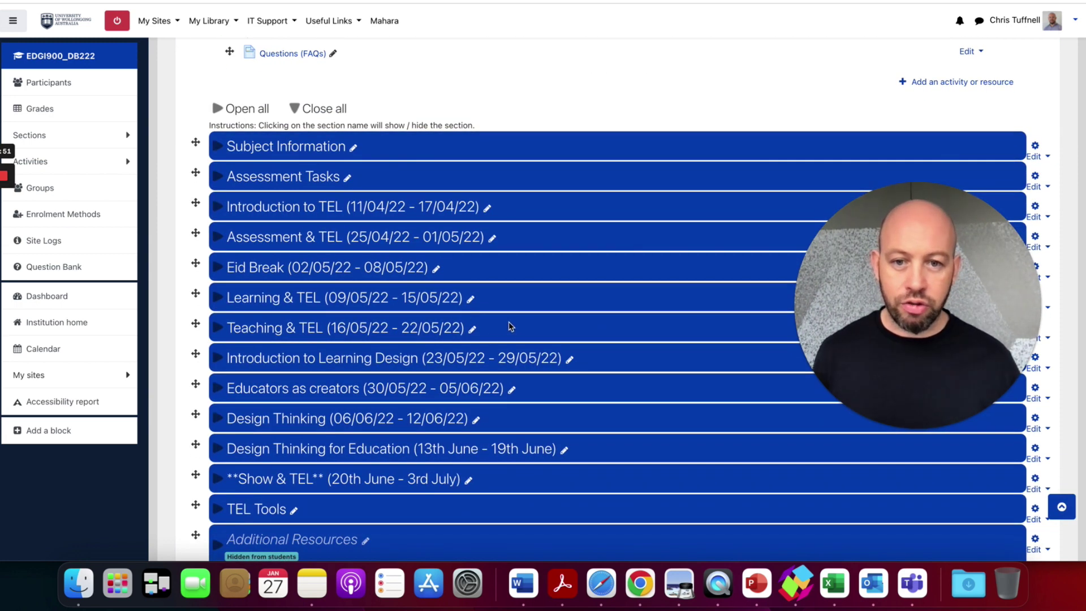
{"action": "left_click", "coordinate": [512, 297]}
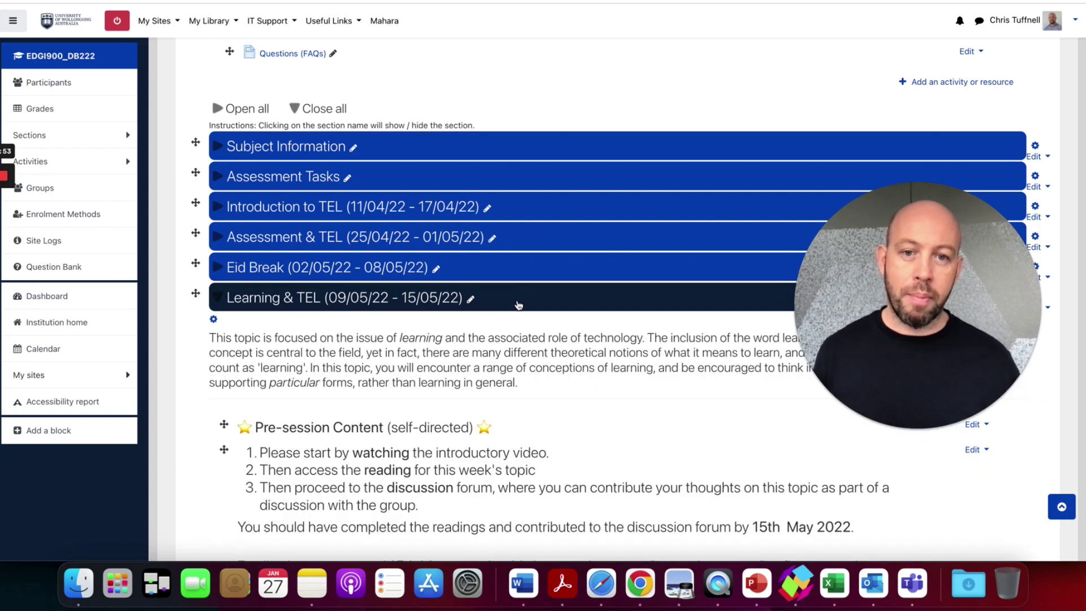
{"action": "scroll", "coordinate": [518, 299], "scroll_direction": "down", "scroll_amount": 4}
{"action": "scroll", "coordinate": [517, 300], "scroll_direction": "down", "scroll_amount": 5}
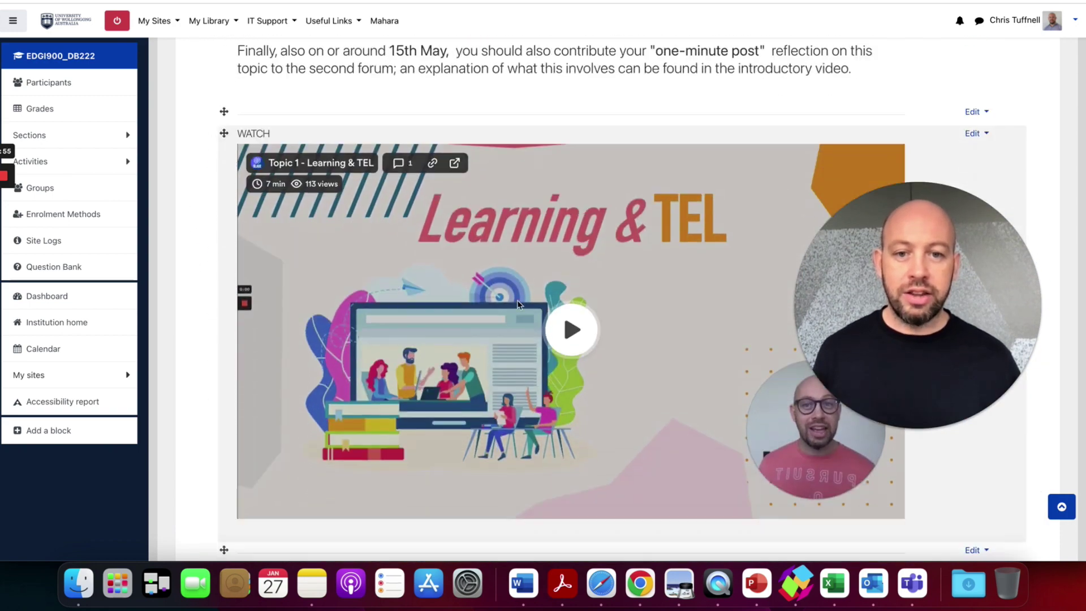
{"action": "scroll", "coordinate": [505, 320], "scroll_direction": "up", "scroll_amount": 10}
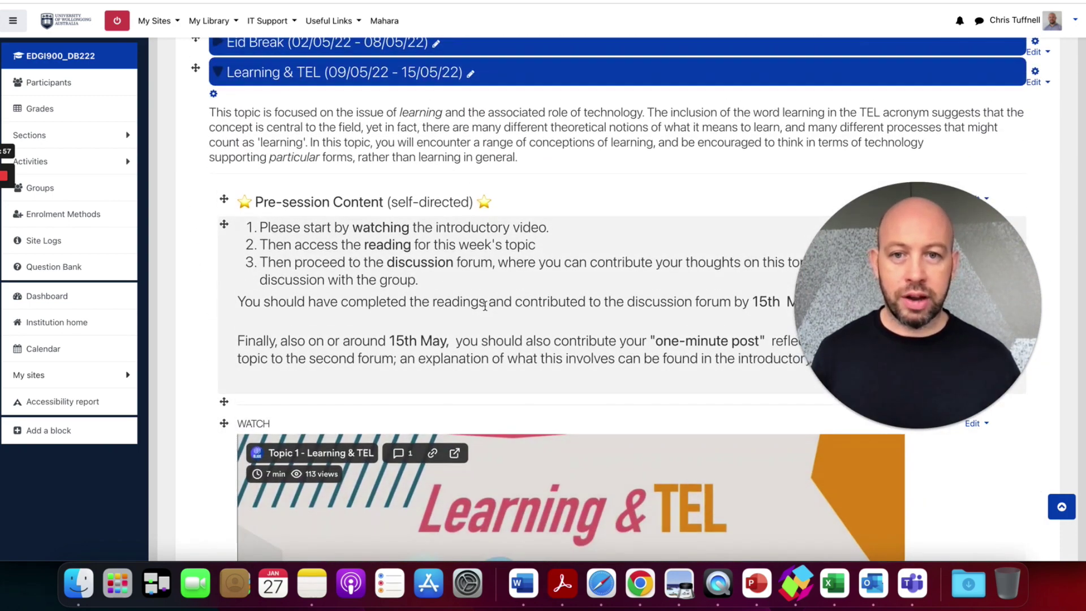
{"action": "scroll", "coordinate": [571, 293], "scroll_direction": "up", "scroll_amount": 2}
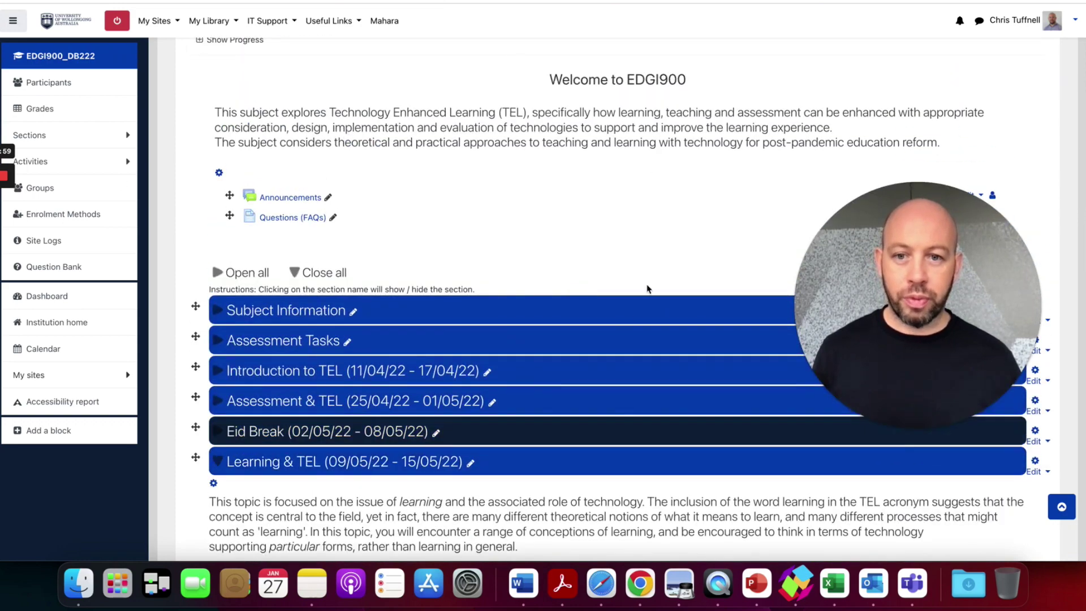
{"action": "scroll", "coordinate": [457, 396], "scroll_direction": "down", "scroll_amount": 3}
{"action": "scroll", "coordinate": [457, 378], "scroll_direction": "down", "scroll_amount": 5}
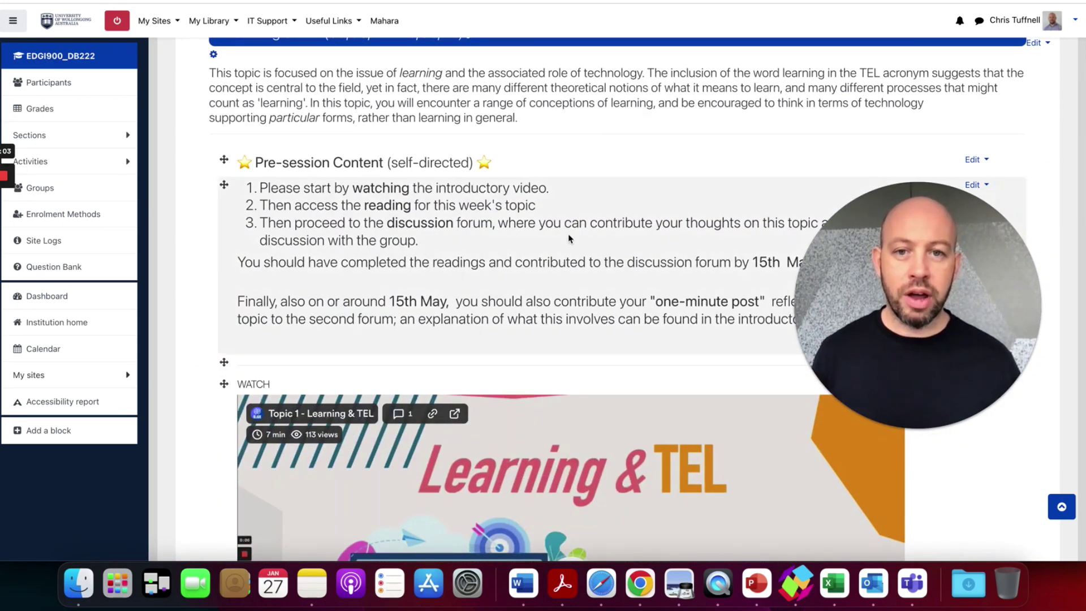
{"action": "scroll", "coordinate": [523, 173], "scroll_direction": "down", "scroll_amount": 5}
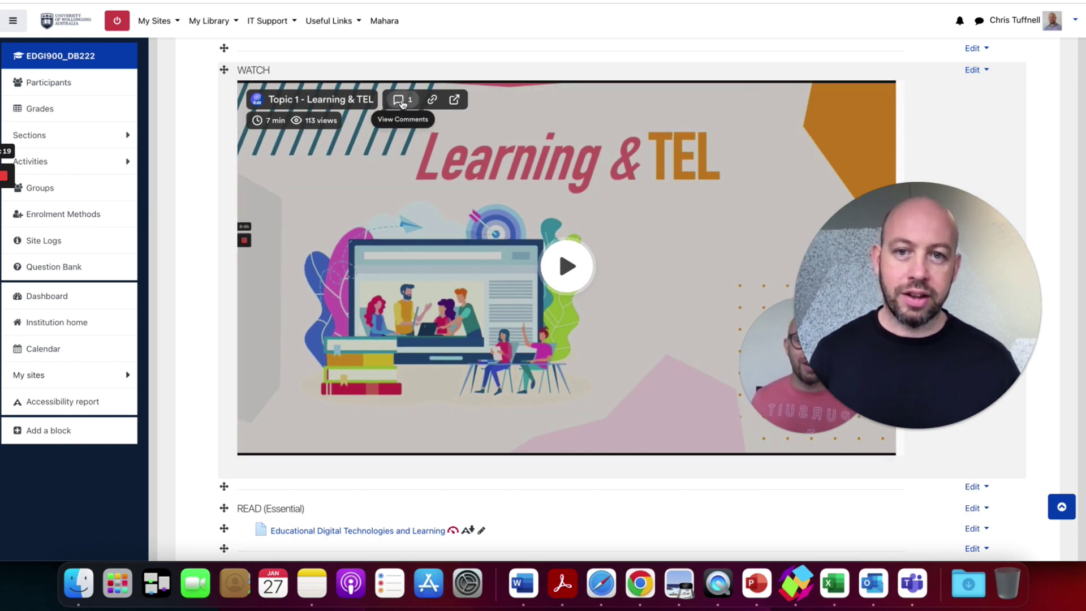
Glance at the video's comments, then play the Learning & TEL video and pause it at 0:13.
{"action": "left_click", "coordinate": [403, 104]}
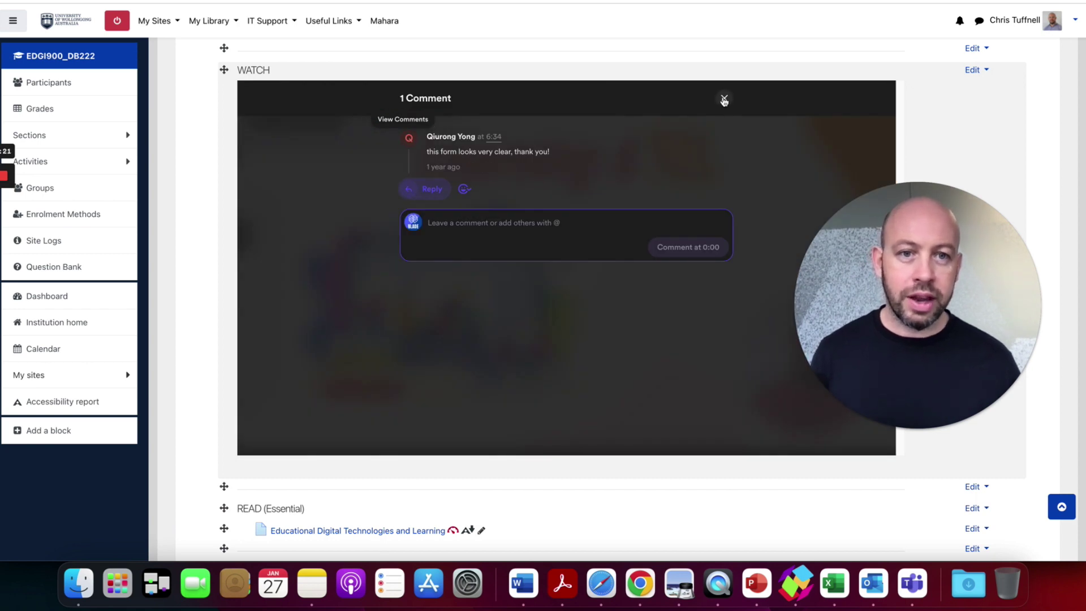
{"action": "left_click", "coordinate": [724, 99]}
{"action": "scroll", "coordinate": [566, 255], "scroll_direction": "down", "scroll_amount": 1}
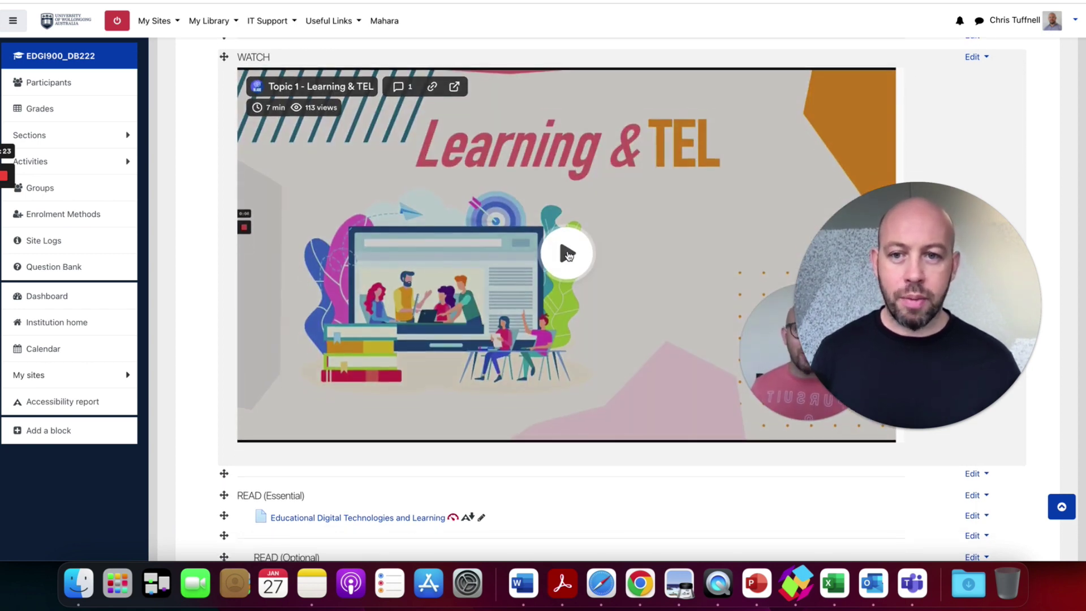
{"action": "left_click", "coordinate": [568, 254]}
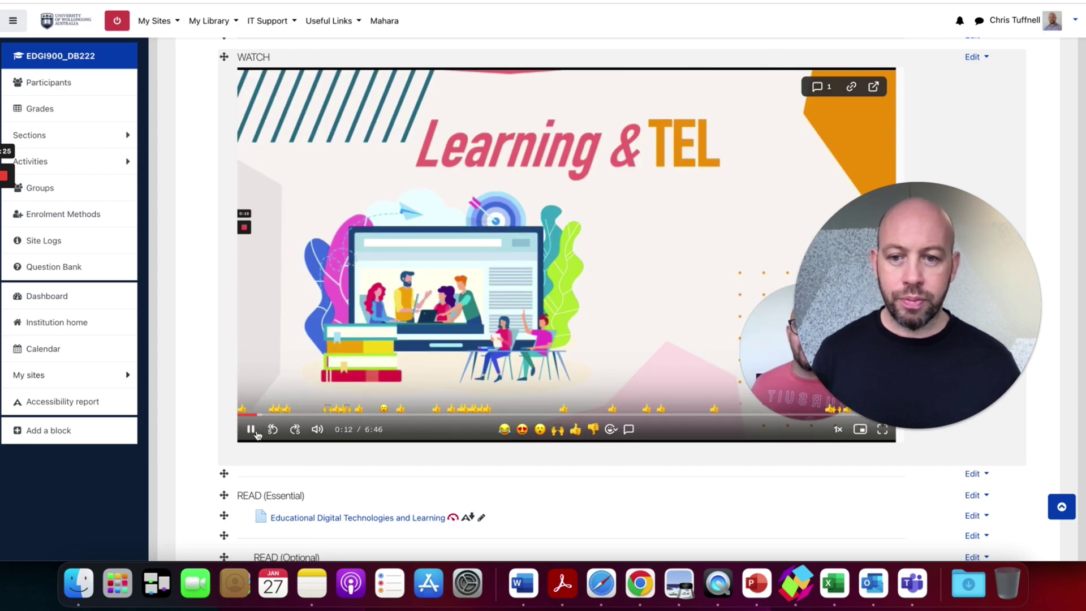
{"action": "left_click", "coordinate": [251, 429]}
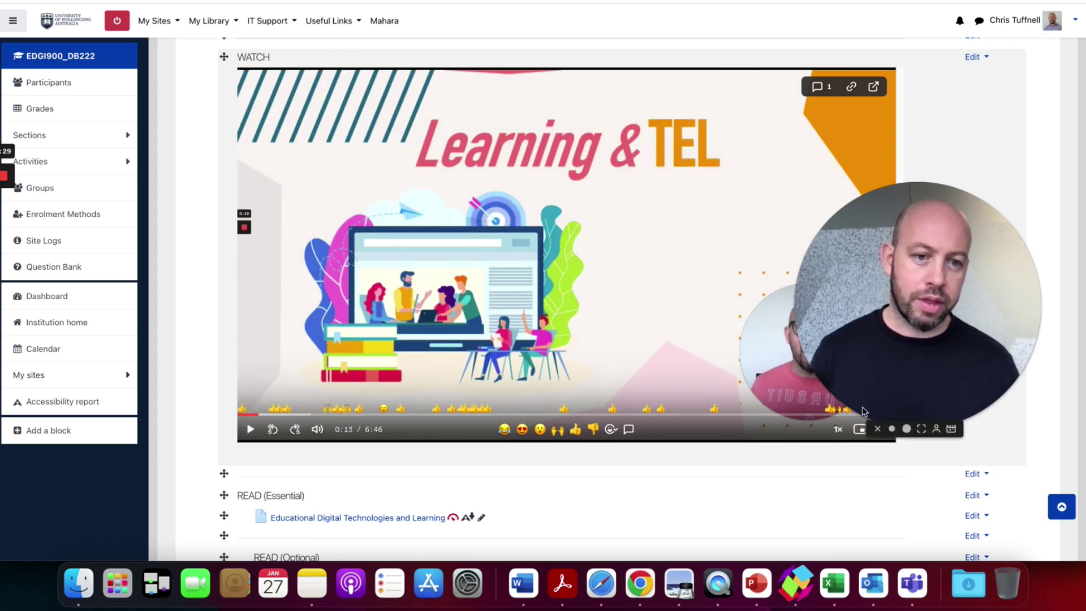
Review the week's instructions to finish readings and post in the forum by 15th May 2022.
{"action": "scroll", "coordinate": [539, 374], "scroll_direction": "down", "scroll_amount": 1}
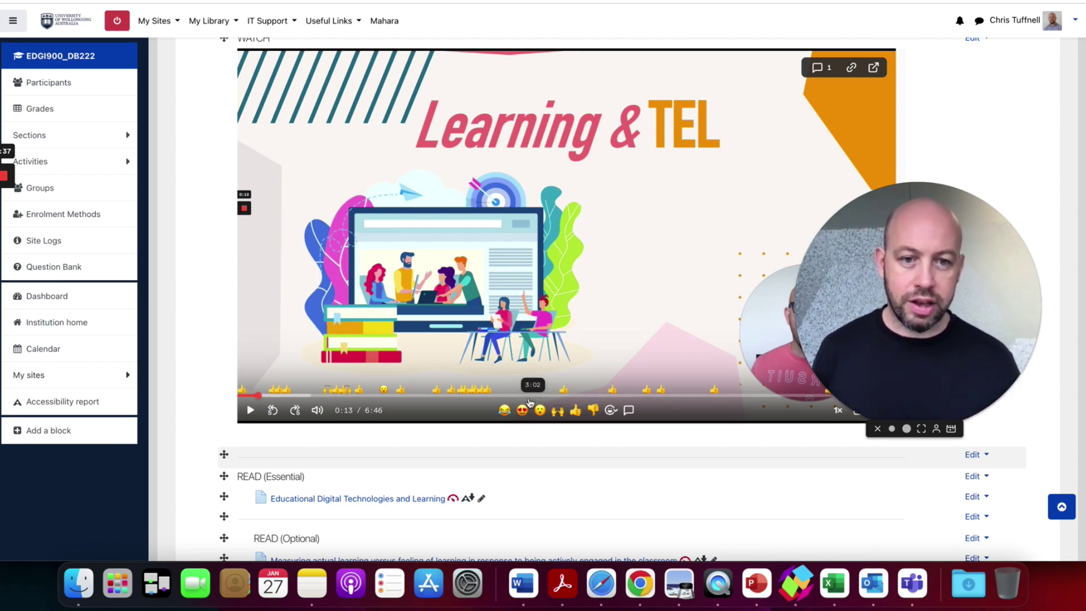
{"action": "left_click_drag", "start_coordinate": [956, 324], "coordinate": [947, 266]}
{"action": "scroll", "coordinate": [409, 290], "scroll_direction": "up", "scroll_amount": 5}
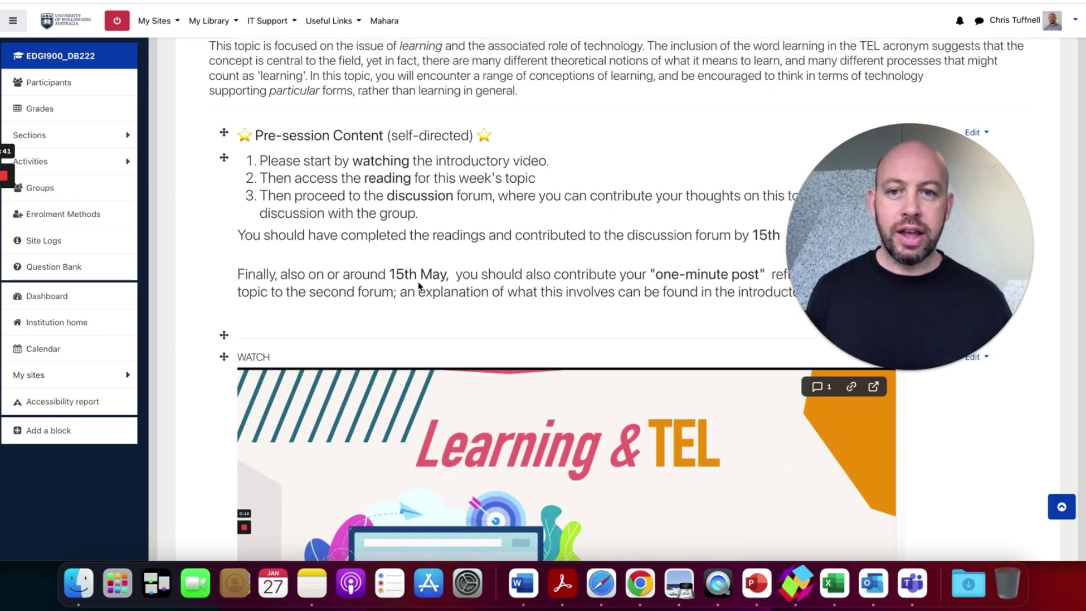
{"action": "scroll", "coordinate": [419, 292], "scroll_direction": "down", "scroll_amount": 8}
{"action": "scroll", "coordinate": [430, 298], "scroll_direction": "up", "scroll_amount": 10}
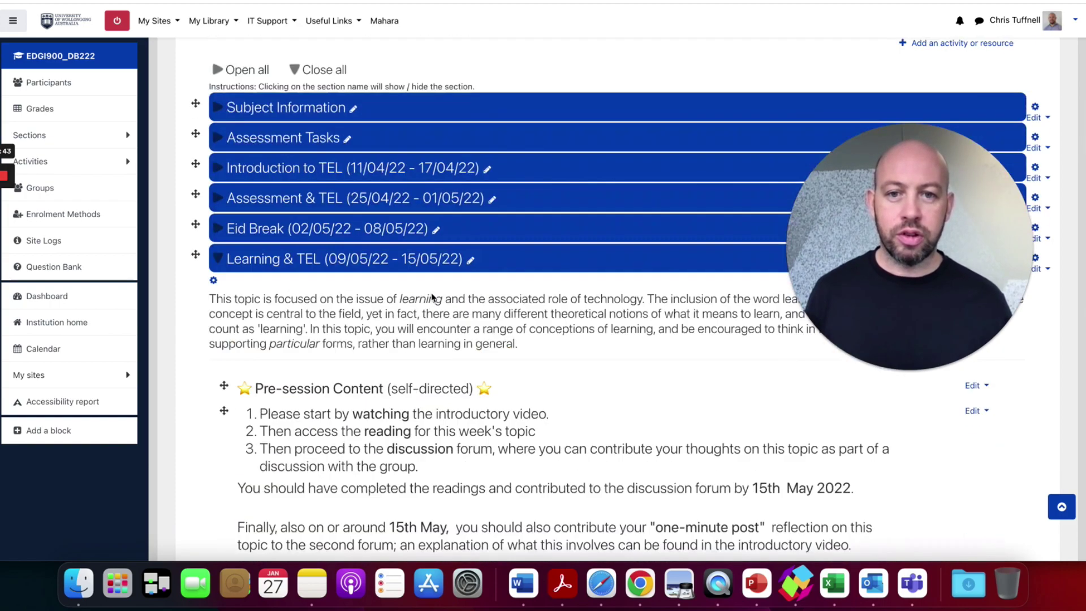
{"action": "scroll", "coordinate": [436, 299], "scroll_direction": "down", "scroll_amount": 8}
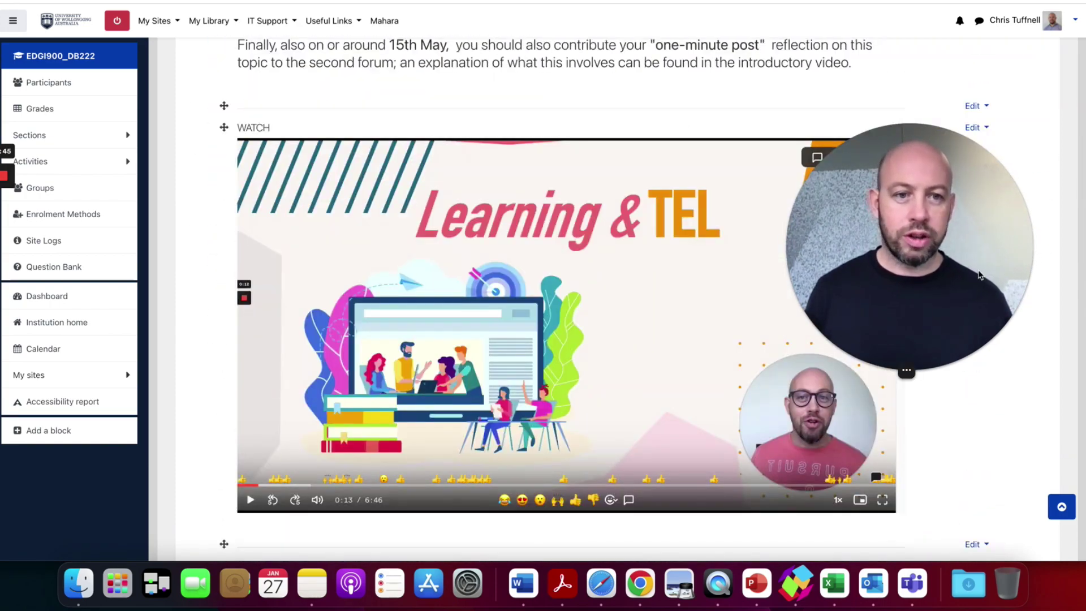
{"action": "left_click_drag", "start_coordinate": [904, 368], "coordinate": [151, 430]}
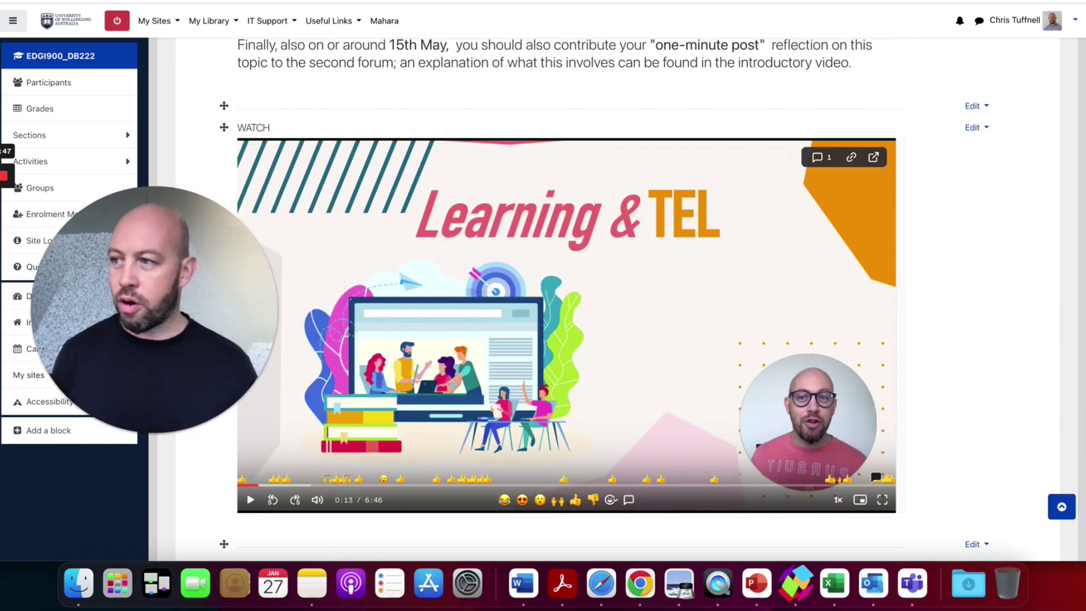
Switch to Loom and open the 10-minute 'Tech Tools for UDL' video from My Library.
{"action": "key", "text": "super+Tab"}
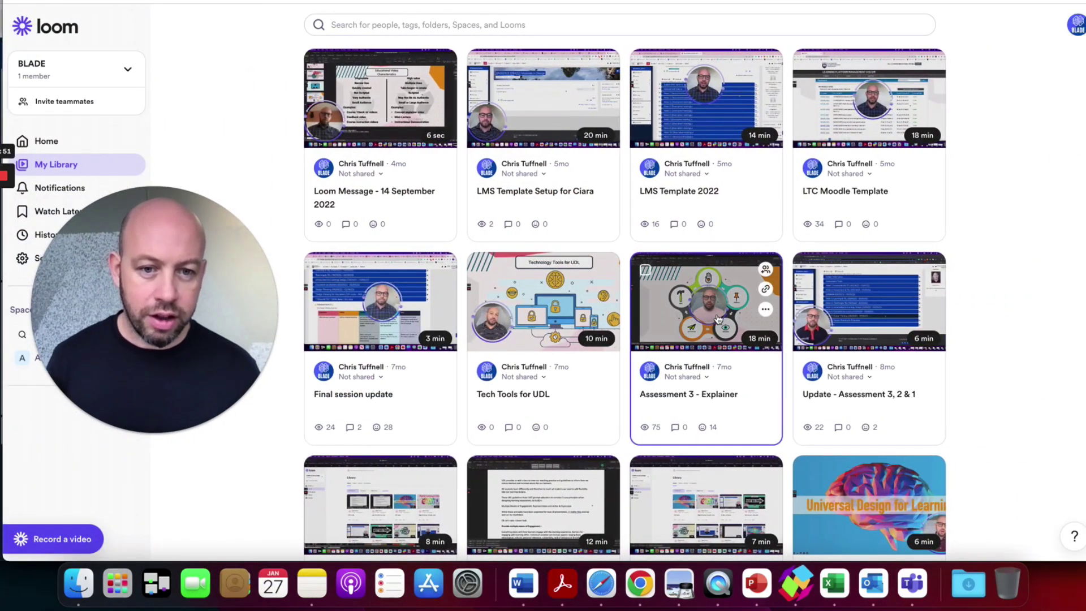
{"action": "left_click", "coordinate": [564, 318]}
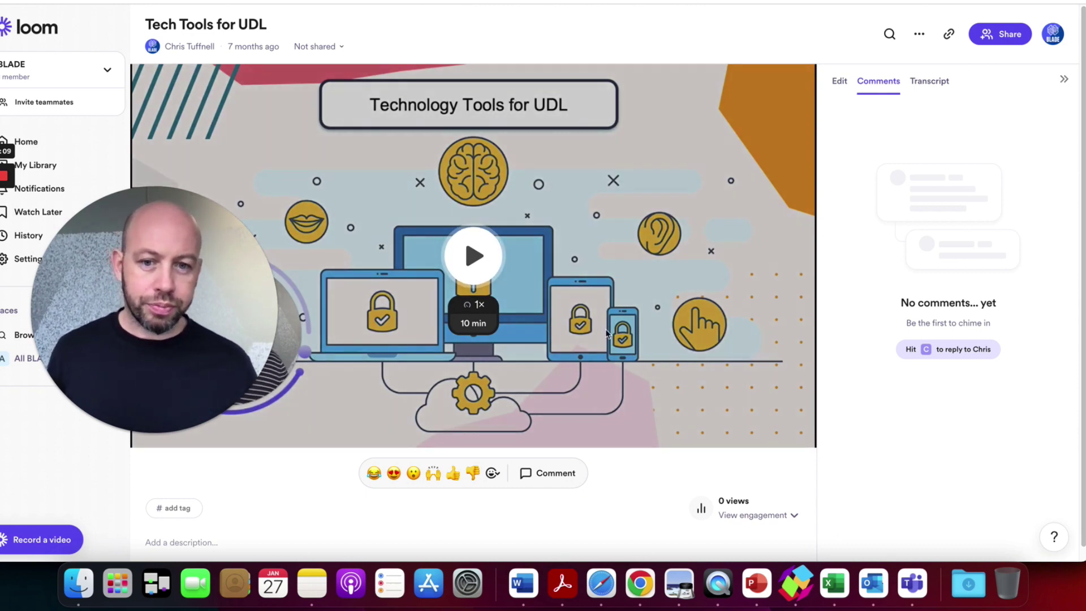
{"action": "scroll", "coordinate": [690, 254], "scroll_direction": "down", "scroll_amount": 1}
{"action": "scroll", "coordinate": [678, 249], "scroll_direction": "up", "scroll_amount": 1}
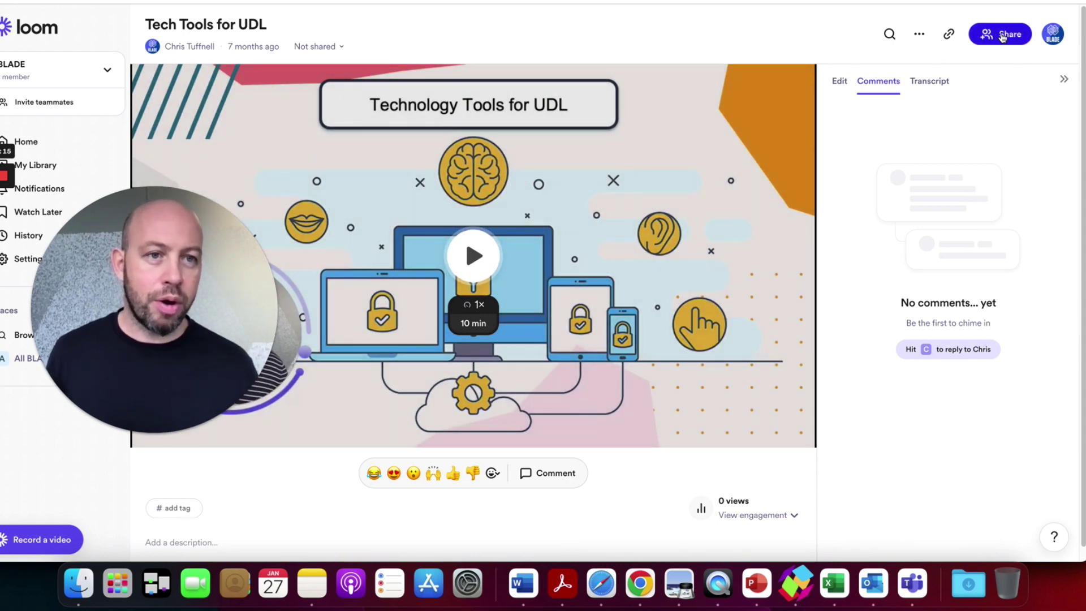
Copy the Responsive-size embed code for the Tech Tools for UDL video from Loom's Share options.
{"action": "left_click", "coordinate": [1001, 35]}
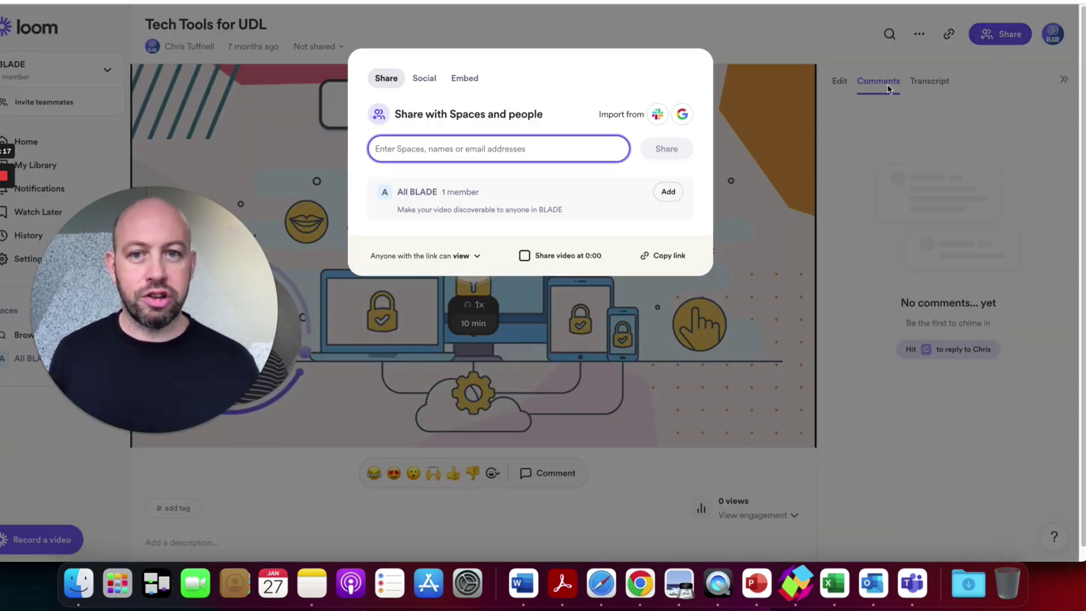
{"action": "left_click", "coordinate": [425, 80]}
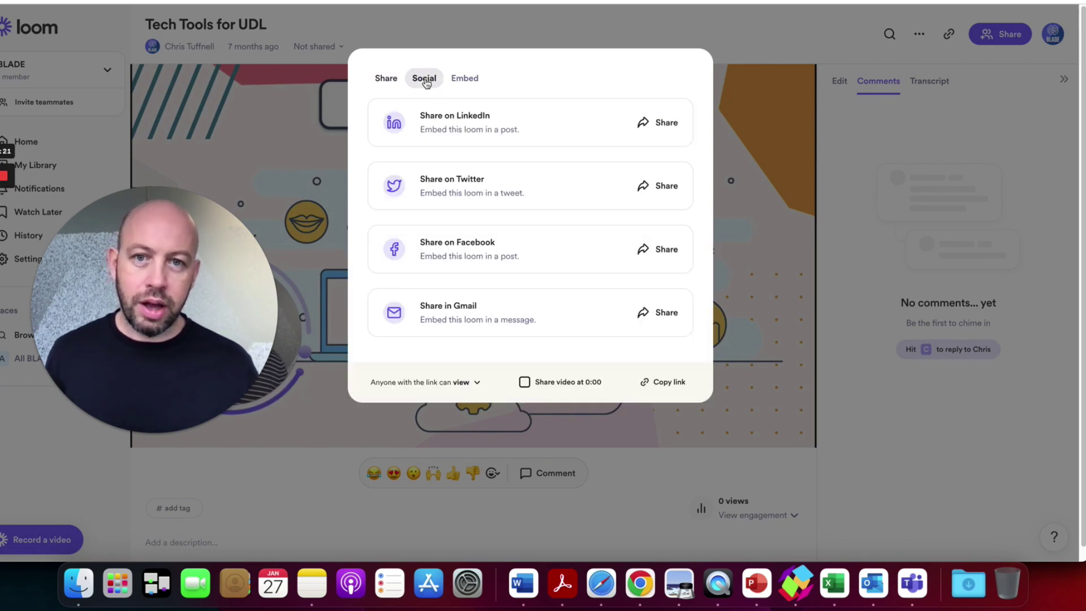
{"action": "left_click", "coordinate": [465, 84]}
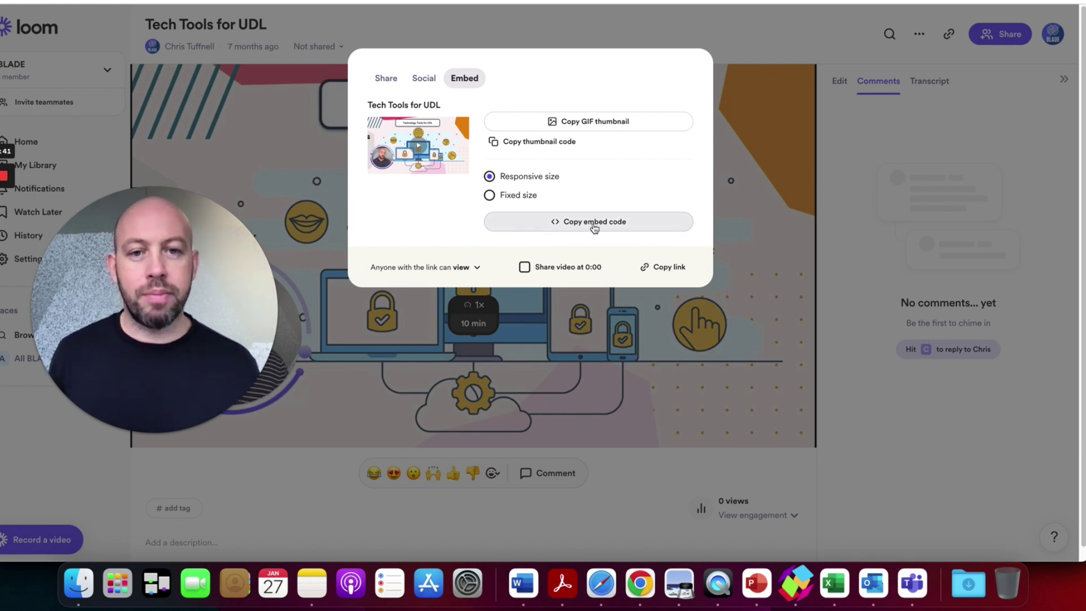
{"action": "left_click", "coordinate": [570, 224]}
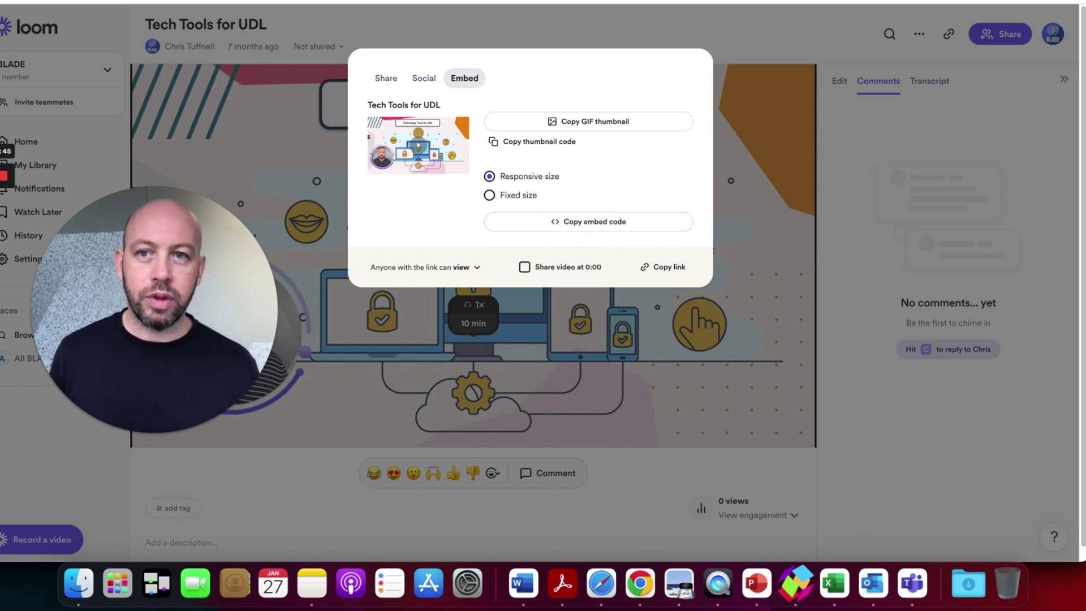
Back in Moodle, open the activity/resource chooser at the end of the Learning & TEL section.
{"action": "key", "text": "ctrl+Right"}
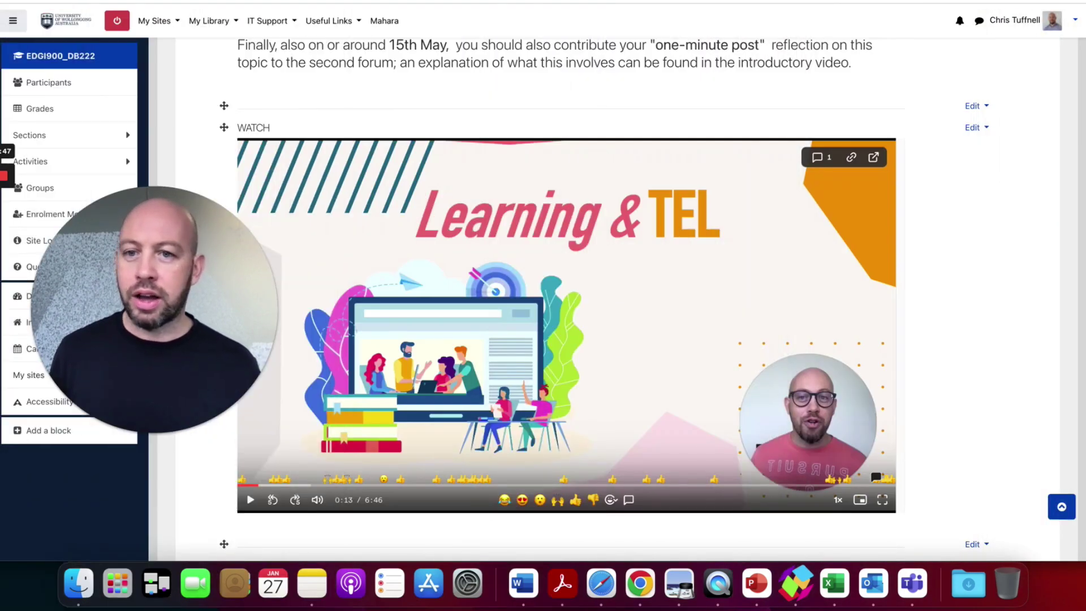
{"action": "scroll", "coordinate": [560, 195], "scroll_direction": "up", "scroll_amount": 4}
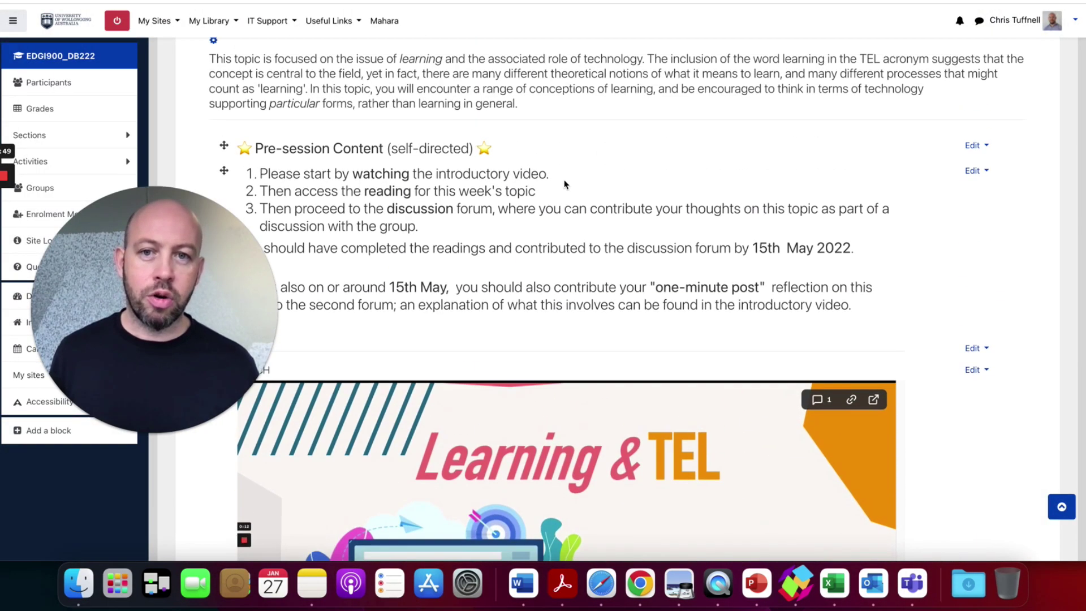
{"action": "scroll", "coordinate": [568, 186], "scroll_direction": "down", "scroll_amount": 7}
{"action": "scroll", "coordinate": [600, 188], "scroll_direction": "down", "scroll_amount": 15}
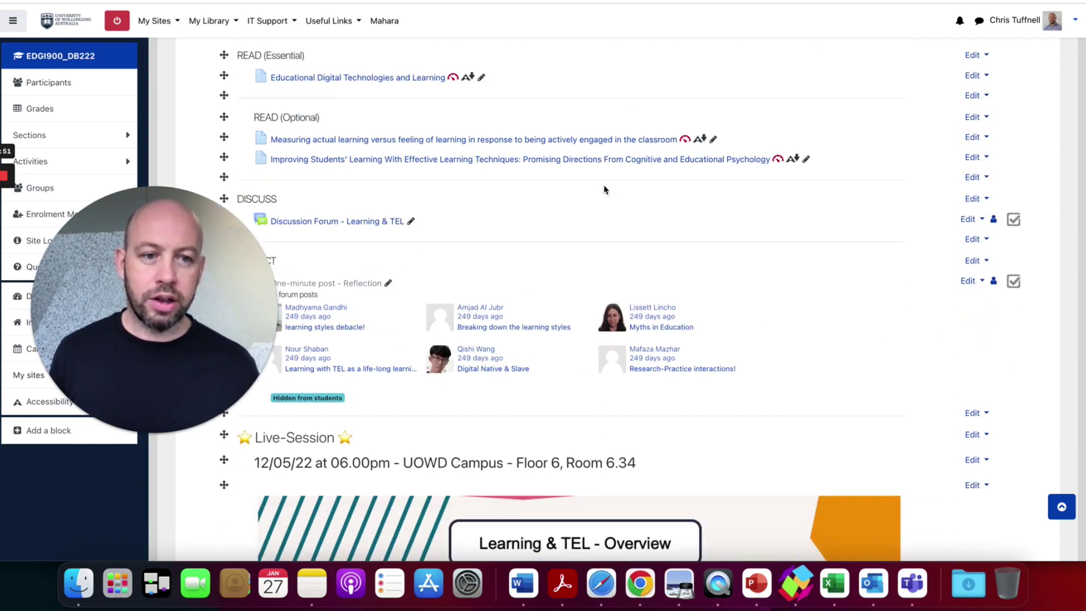
{"action": "scroll", "coordinate": [622, 193], "scroll_direction": "down", "scroll_amount": 3}
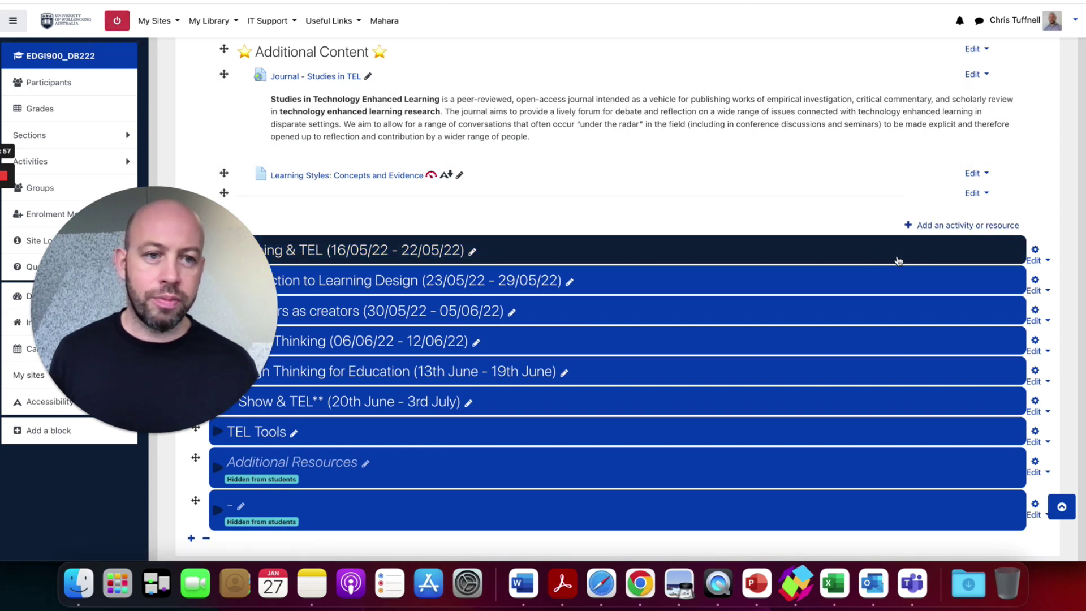
{"action": "left_click", "coordinate": [953, 225]}
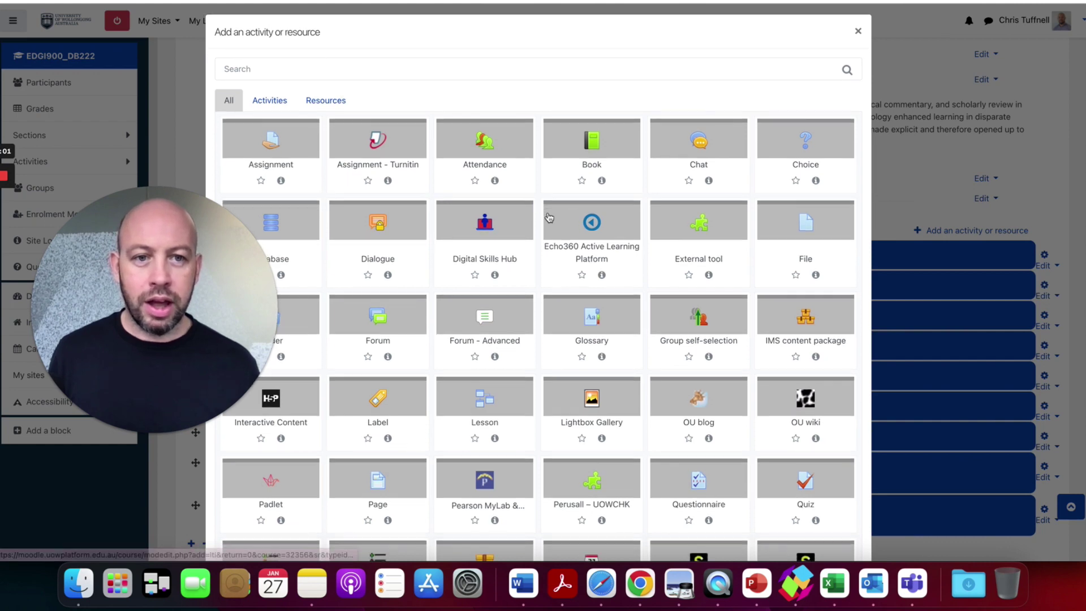
Choose Label to start a new label in Learning & TEL (09/05/22 - 15/05/22).
{"action": "scroll", "coordinate": [548, 217], "scroll_direction": "down", "scroll_amount": 5}
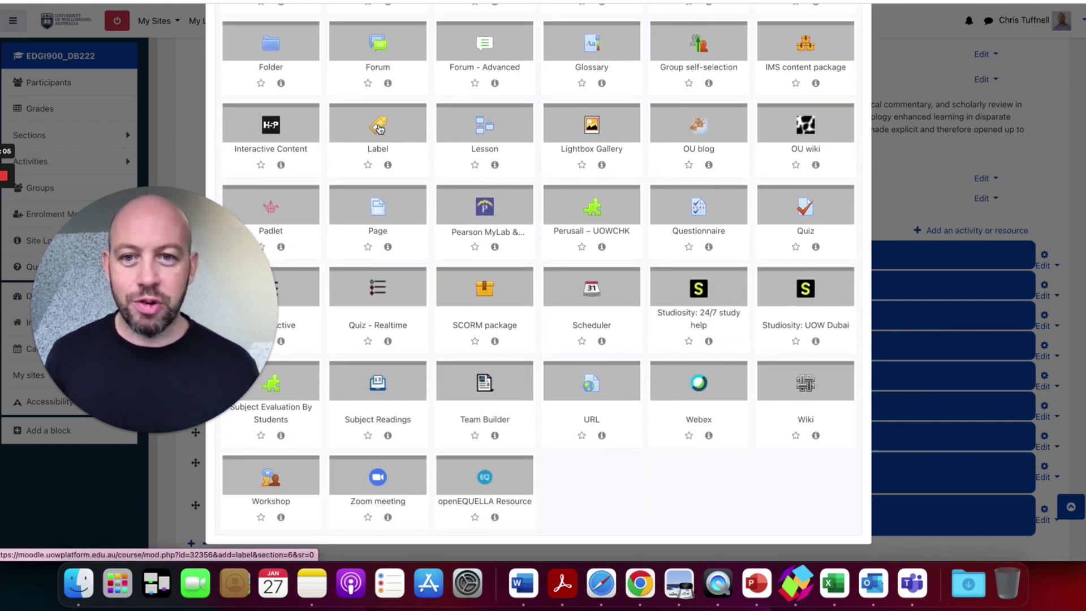
{"action": "left_click", "coordinate": [379, 129]}
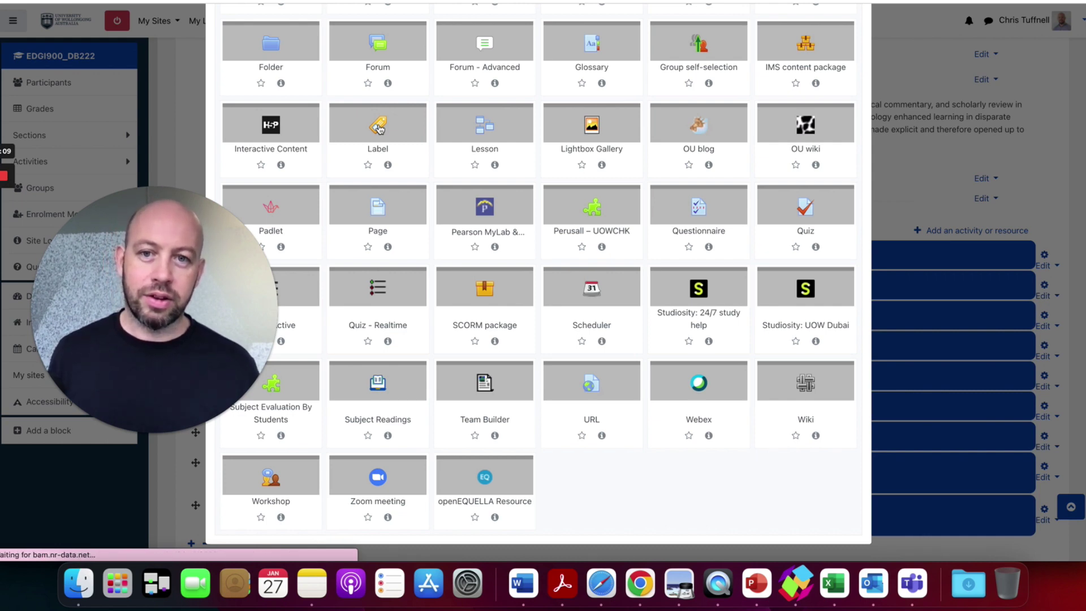
{"action": "scroll", "coordinate": [691, 234], "scroll_direction": "down", "scroll_amount": 3}
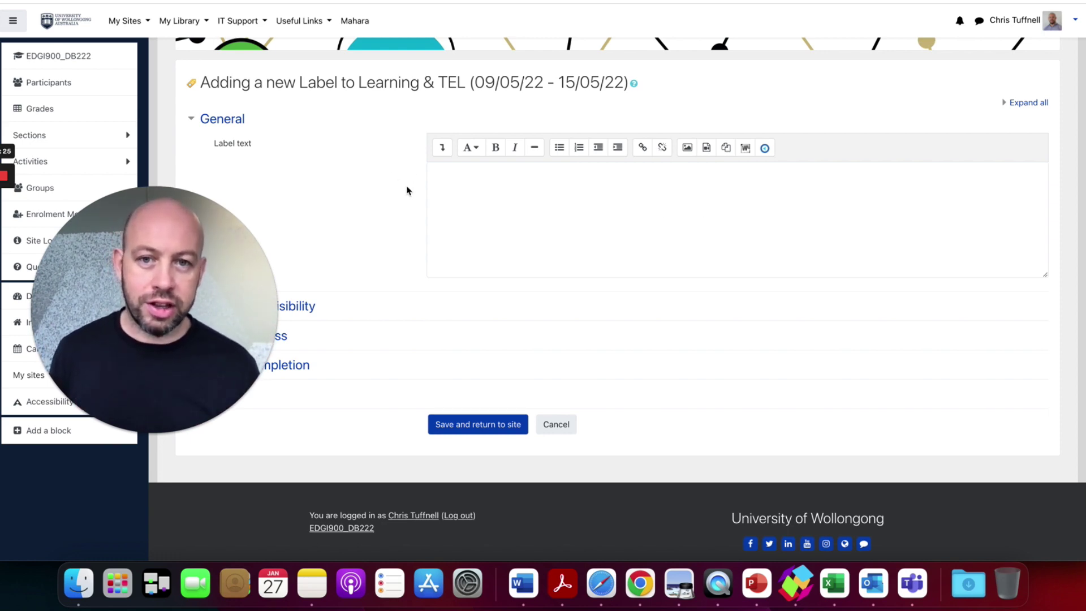
{"action": "left_click", "coordinate": [538, 200]}
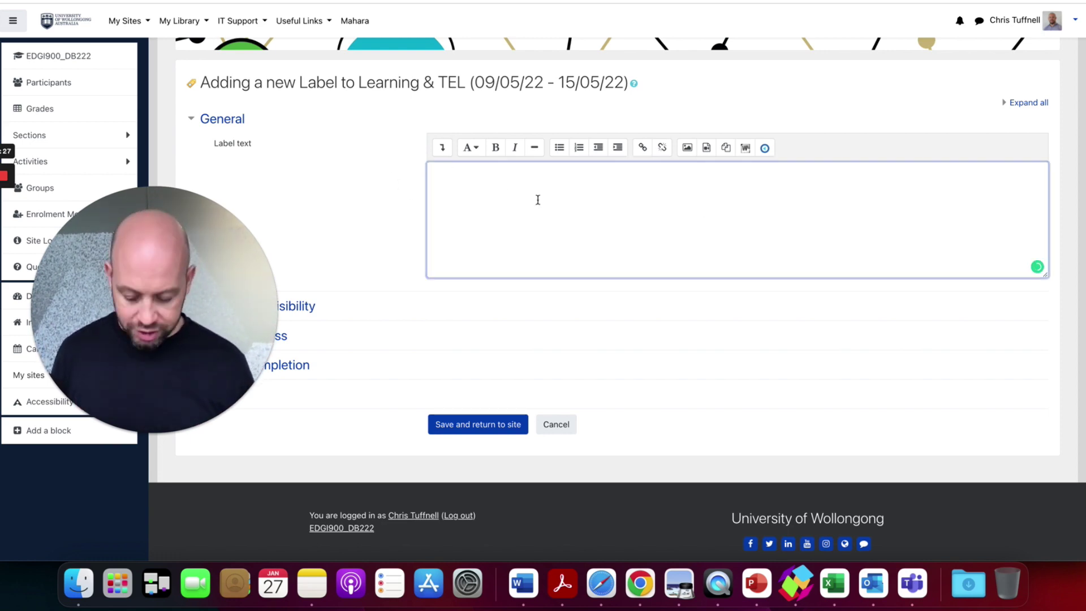
{"action": "type", "text": "jkdsbfkjabdgkadjsbg;kdbfg"}
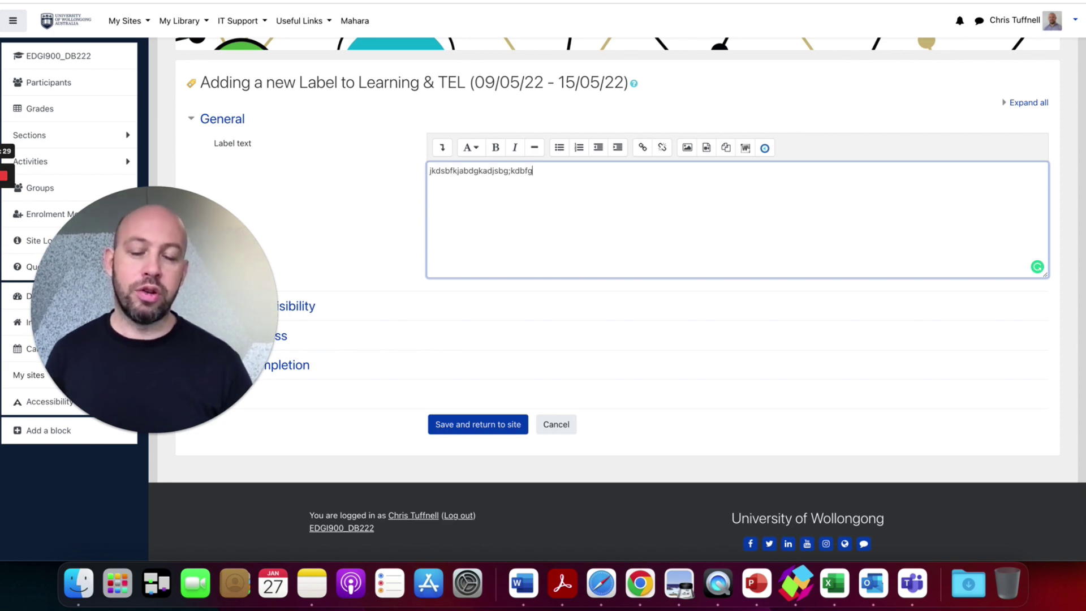
{"action": "triple_click", "coordinate": [432, 172]}
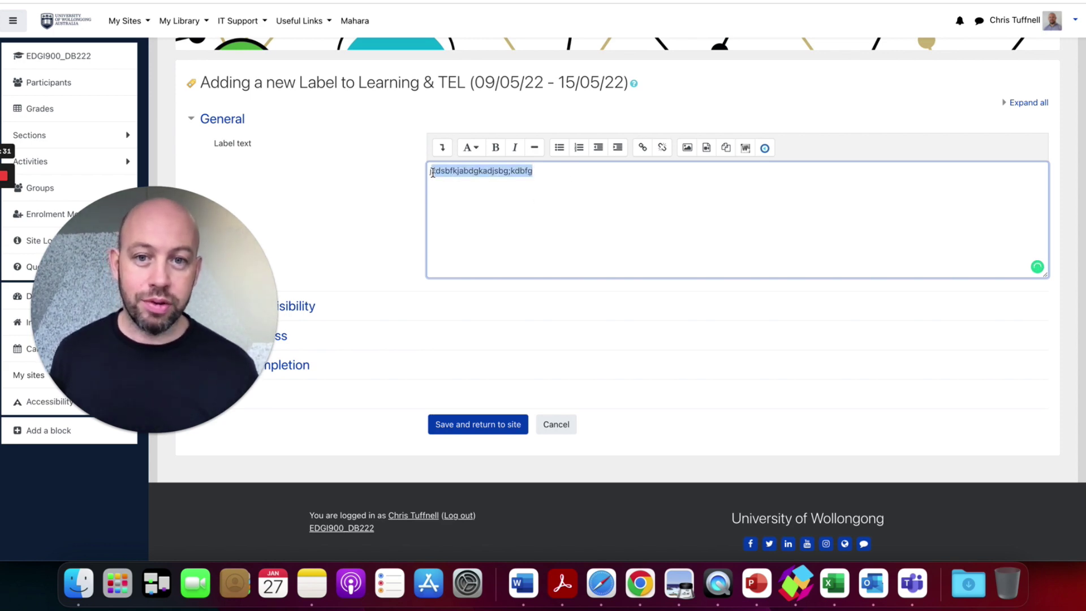
{"action": "key", "text": "BackSpace"}
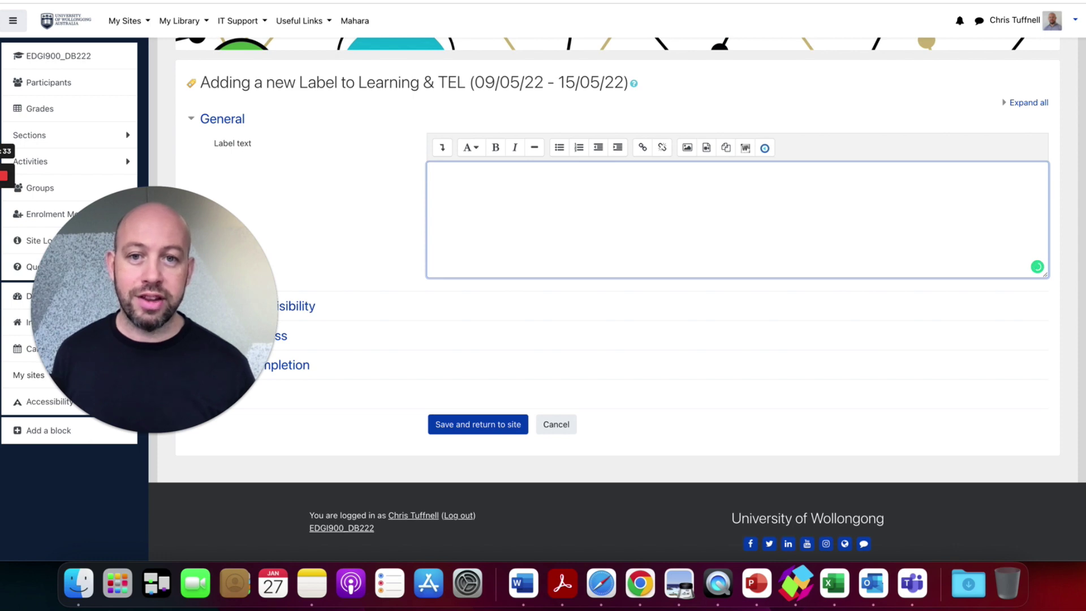
Replace the label text's default HTML markup with the copied Loom embed code.
{"action": "left_click", "coordinate": [443, 149]}
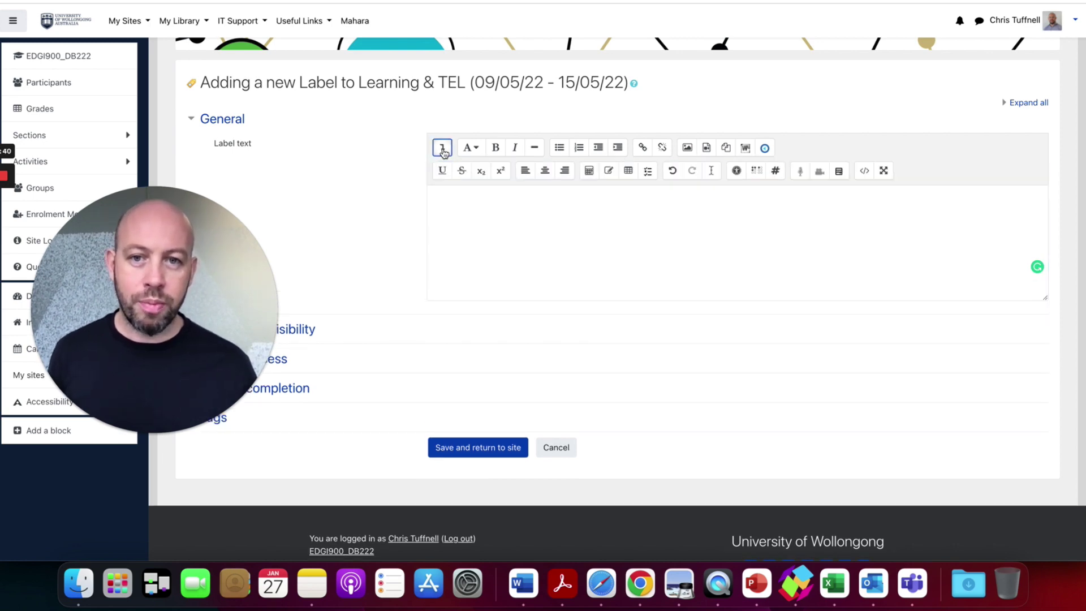
{"action": "left_click", "coordinate": [865, 171]}
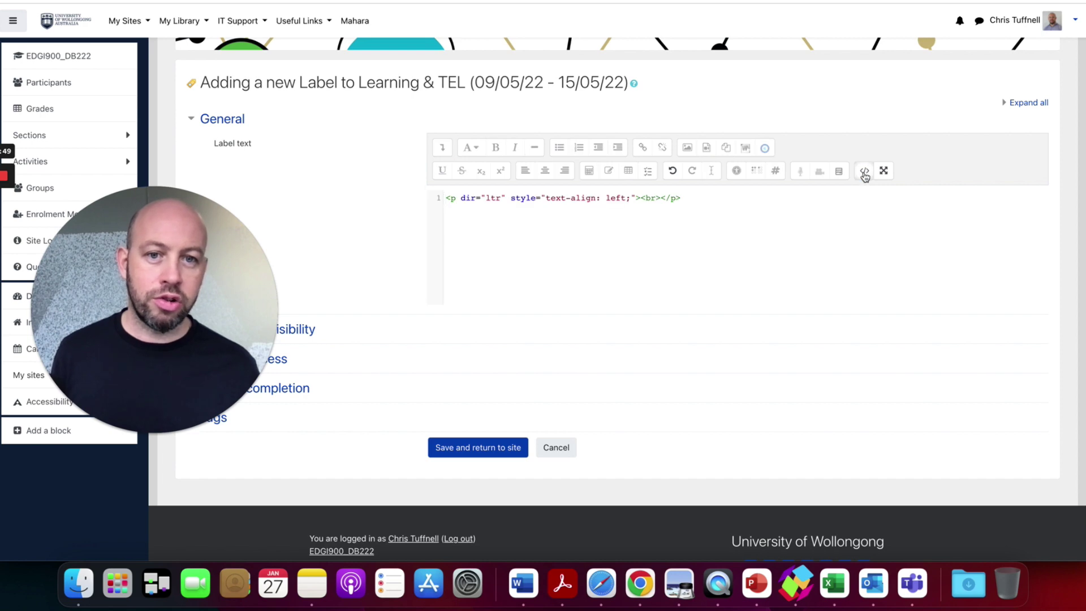
{"action": "left_click_drag", "start_coordinate": [729, 201], "coordinate": [430, 200]}
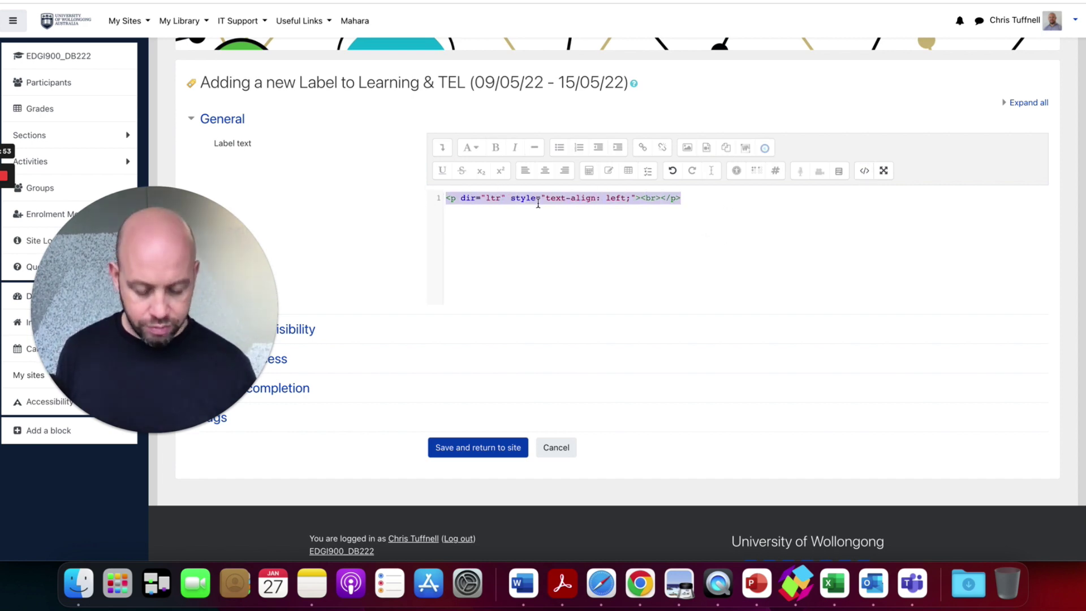
{"action": "key", "text": "BackSpace"}
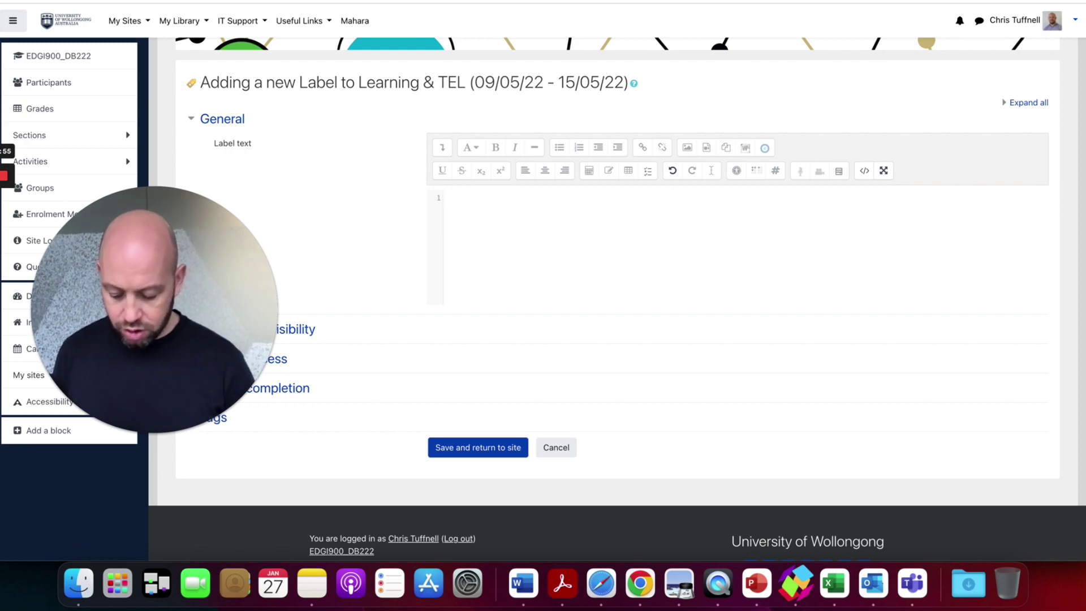
{"action": "type", "text": "<div style=\"position: relative; padding-bottom: 56.25%; height: 0;\"><iframe src=\"https://www.loom.com/embed/daa242a3a8ec454085cd876096f533cf\" frameborder=\"0\" webkitallowfullscreen mozallowfullscreen allowfullscreen style=\"position: absolute; top: 0; left: 0; width: 100%; height: 100%;\"></iframe></div>"}
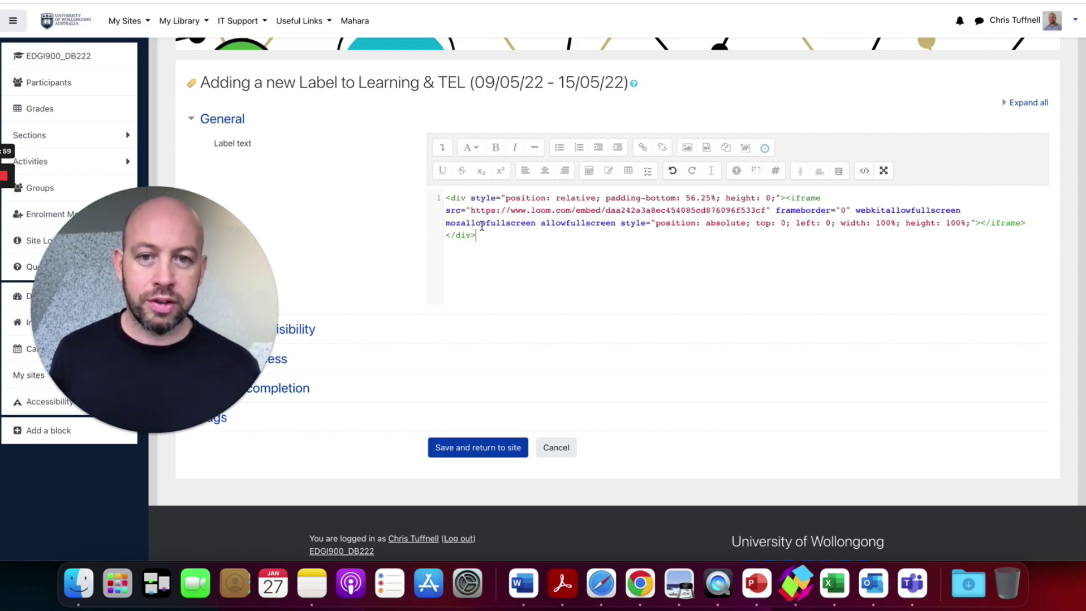
Preview the embedded Tech Tools for UDL video in the label, then save and return to the course.
{"action": "left_click", "coordinate": [864, 171]}
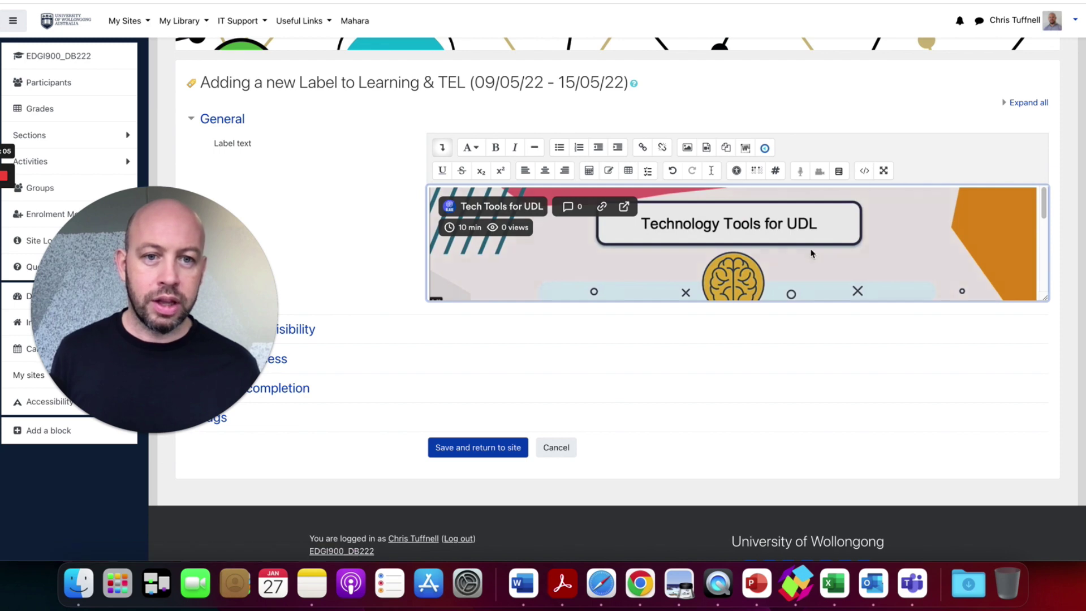
{"action": "scroll", "coordinate": [787, 258], "scroll_direction": "down", "scroll_amount": 3}
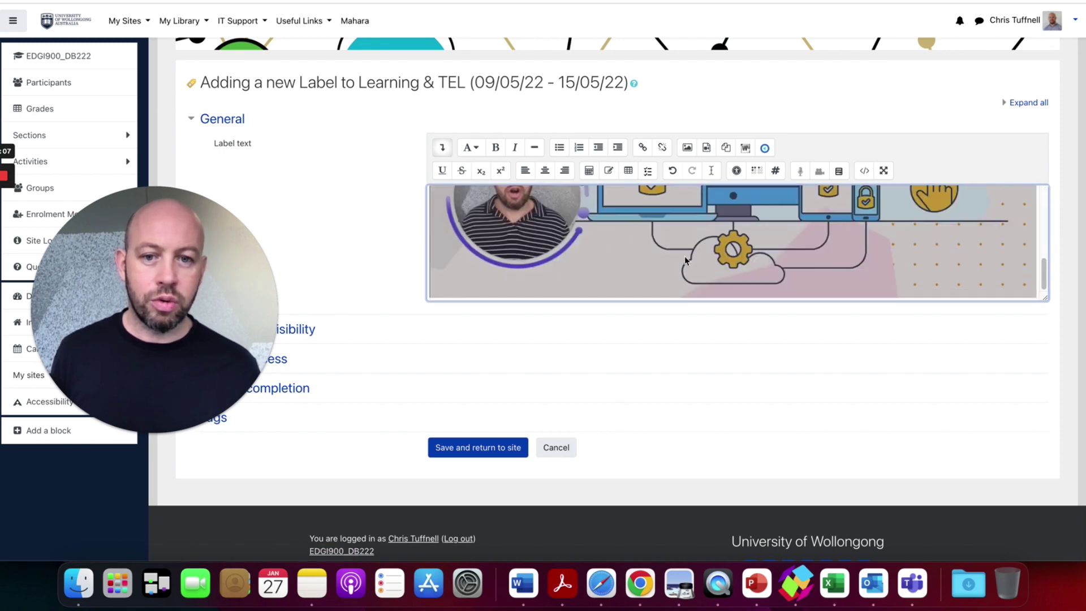
{"action": "scroll", "coordinate": [492, 422], "scroll_direction": "up", "scroll_amount": 3}
{"action": "scroll", "coordinate": [500, 409], "scroll_direction": "down", "scroll_amount": 4}
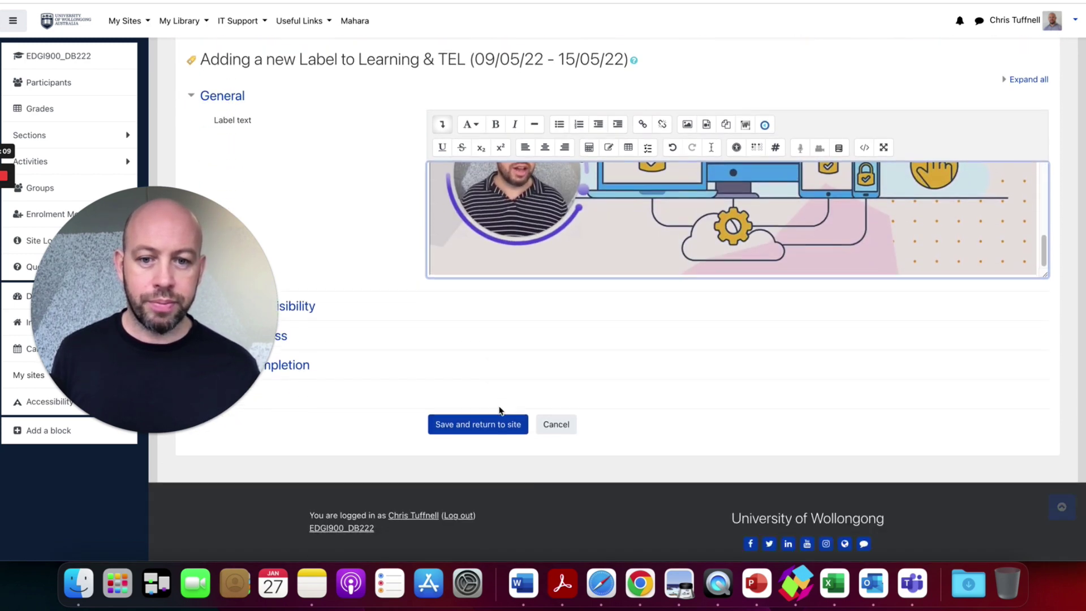
{"action": "left_click", "coordinate": [487, 424]}
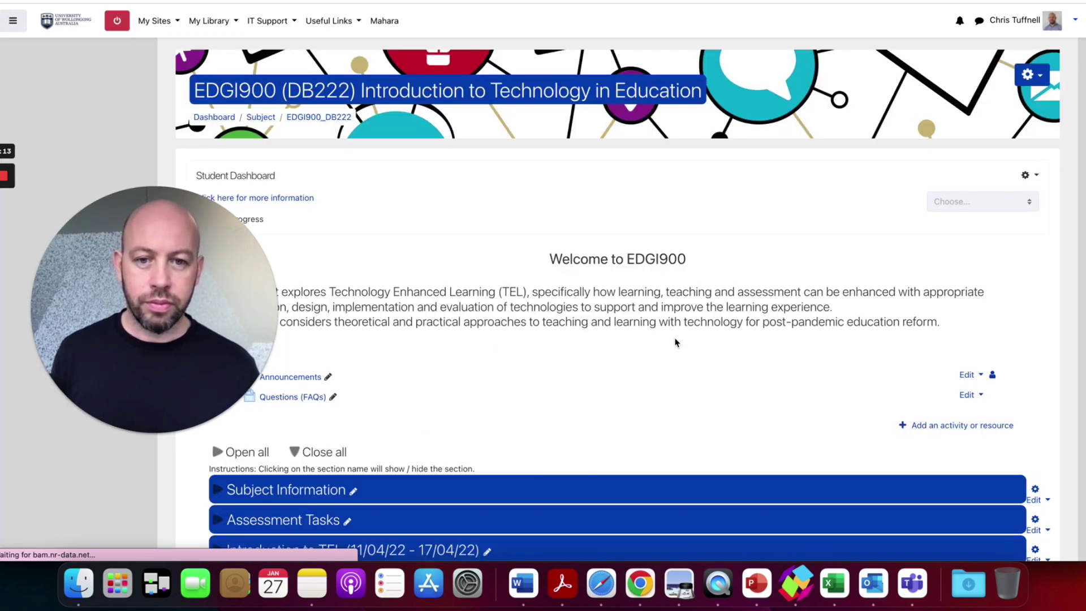
Scroll the course page to the new Tech Tools for UDL video under Learning & TEL's Additional Content.
{"action": "scroll", "coordinate": [706, 362], "scroll_direction": "down", "scroll_amount": 15}
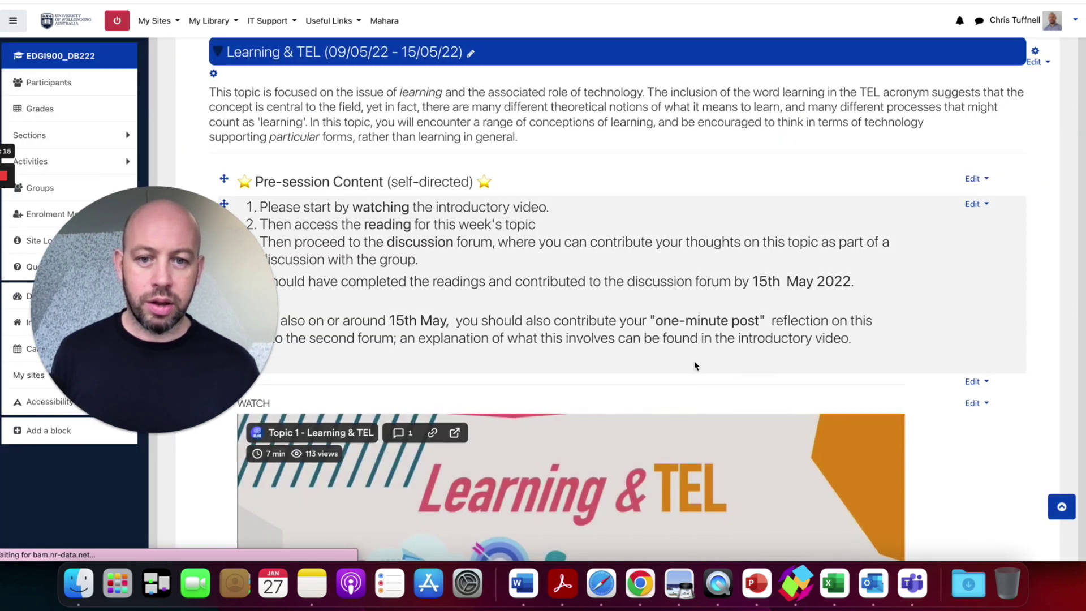
{"action": "scroll", "coordinate": [691, 358], "scroll_direction": "down", "scroll_amount": 20}
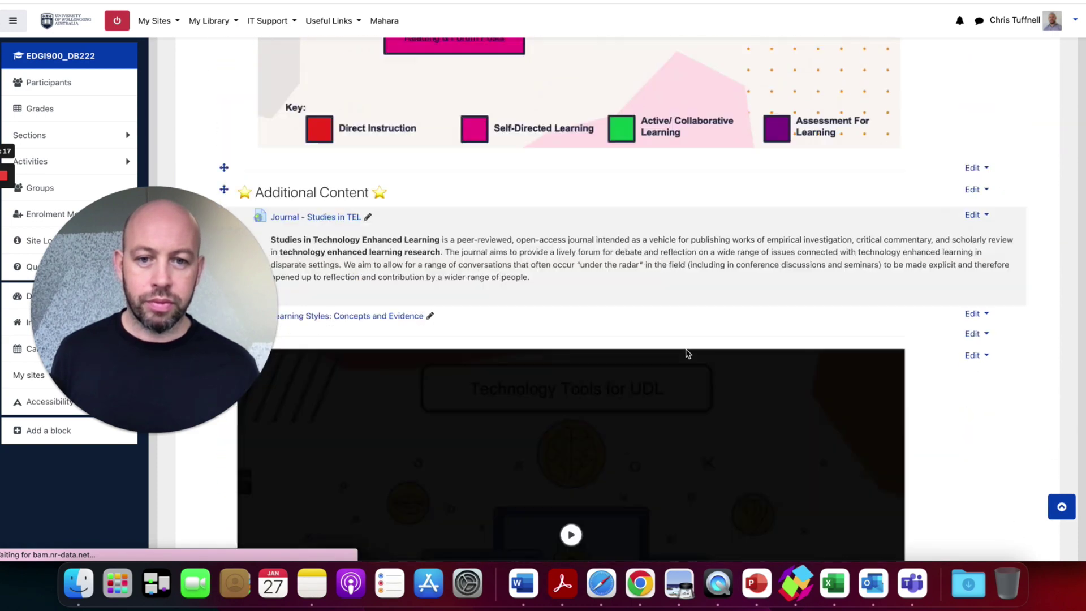
{"action": "scroll", "coordinate": [351, 283], "scroll_direction": "up", "scroll_amount": 4}
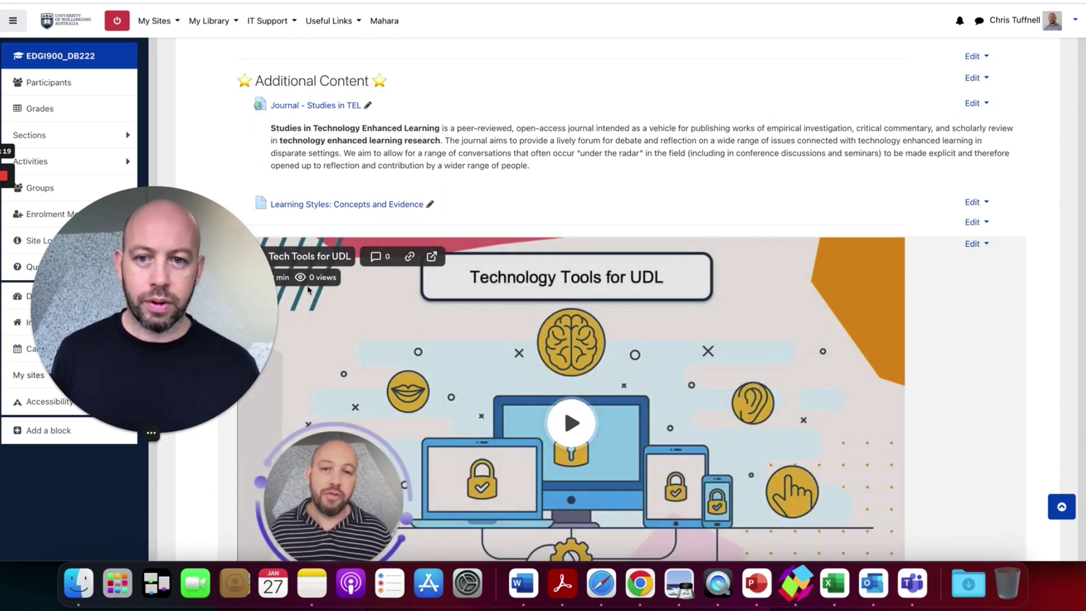
{"action": "scroll", "coordinate": [322, 287], "scroll_direction": "down", "scroll_amount": 2}
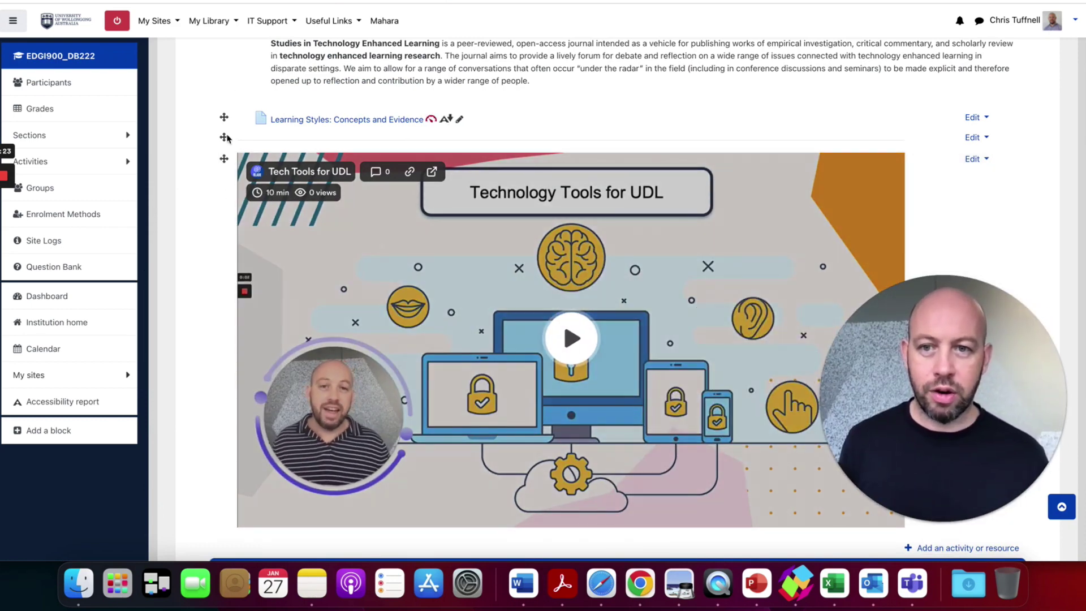
{"action": "scroll", "coordinate": [451, 140], "scroll_direction": "up", "scroll_amount": 1}
{"action": "scroll", "coordinate": [511, 175], "scroll_direction": "up", "scroll_amount": 1}
{"action": "scroll", "coordinate": [565, 215], "scroll_direction": "down", "scroll_amount": 5}
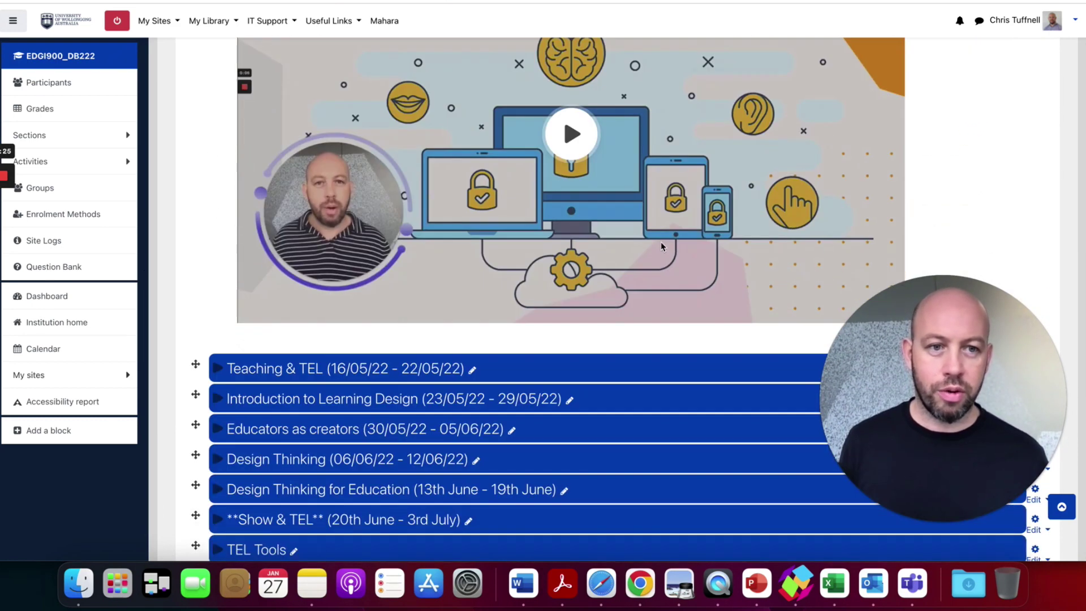
{"action": "scroll", "coordinate": [660, 244], "scroll_direction": "up", "scroll_amount": 2}
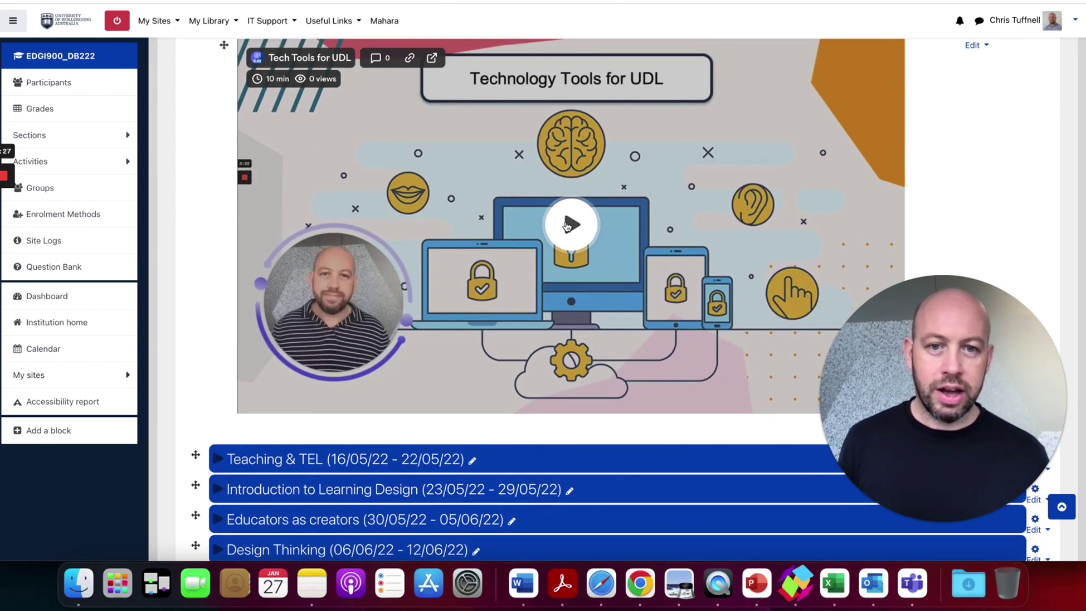
Play the embedded Loom video on the course page and drag the webcam bubble to the player's centre.
{"action": "left_click", "coordinate": [572, 223]}
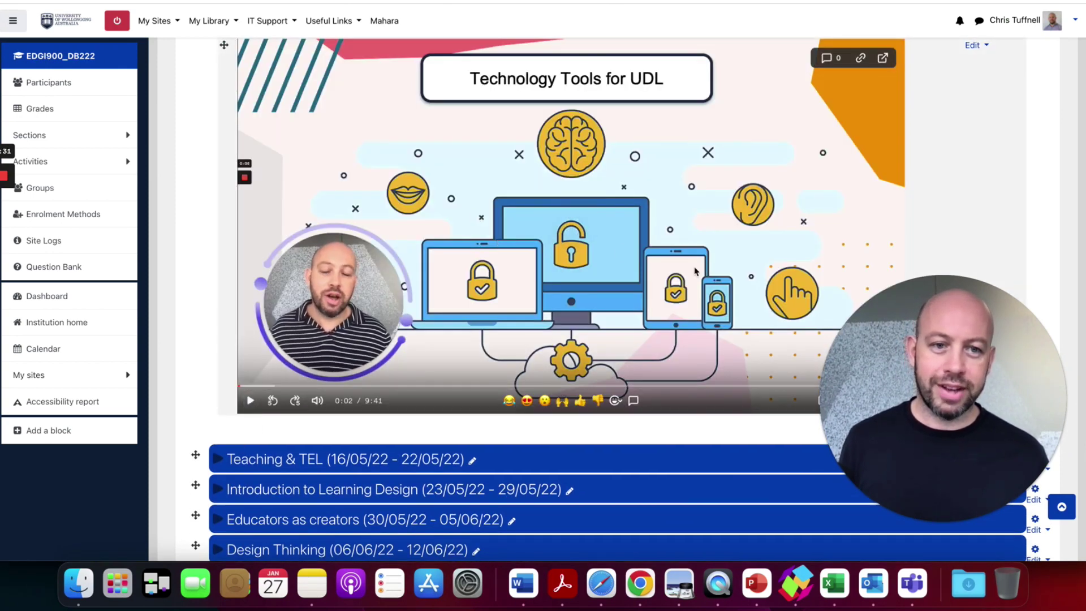
{"action": "left_click_drag", "start_coordinate": [973, 373], "coordinate": [593, 209]}
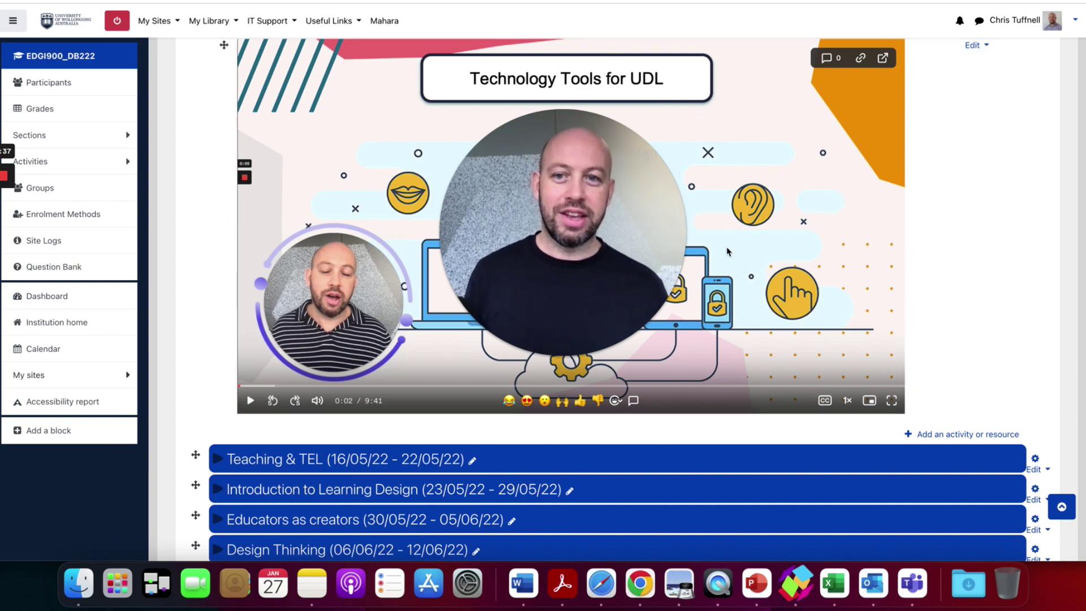
{"action": "scroll", "coordinate": [750, 253], "scroll_direction": "up", "scroll_amount": 3}
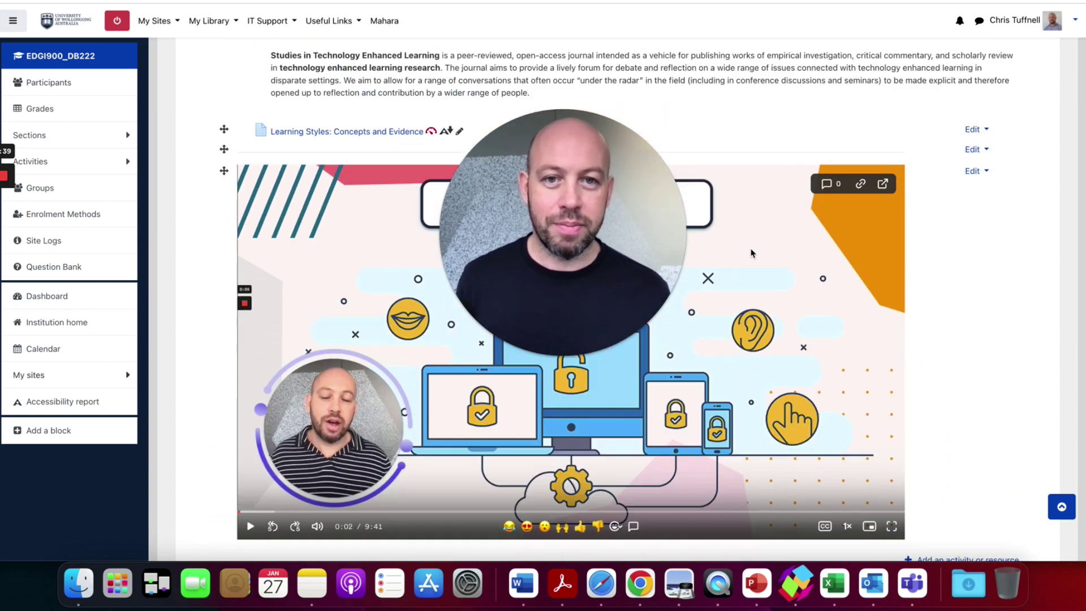
{"action": "scroll", "coordinate": [749, 253], "scroll_direction": "down", "scroll_amount": 4}
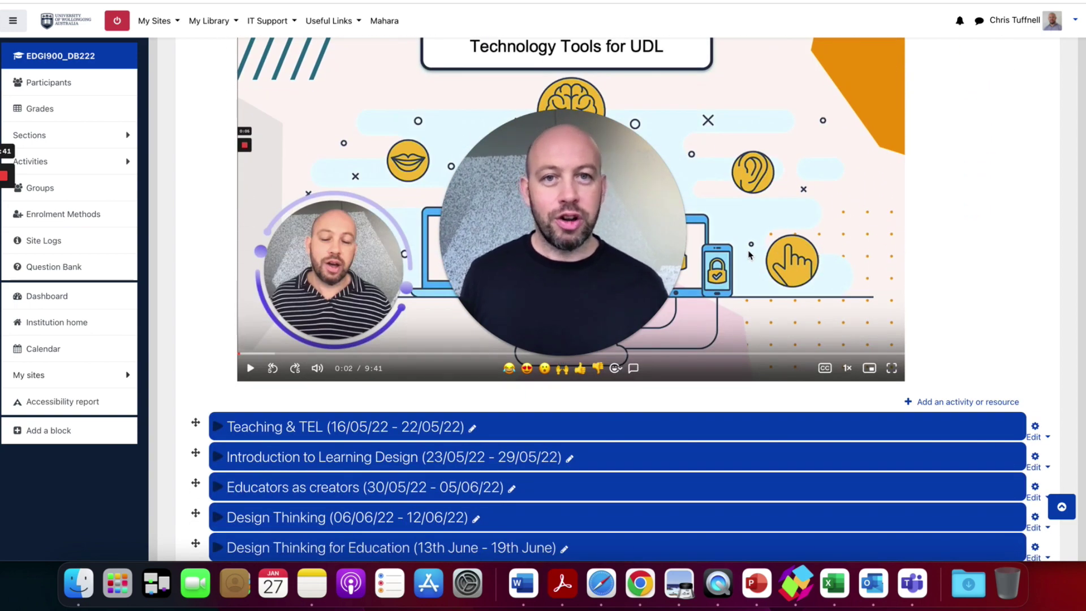